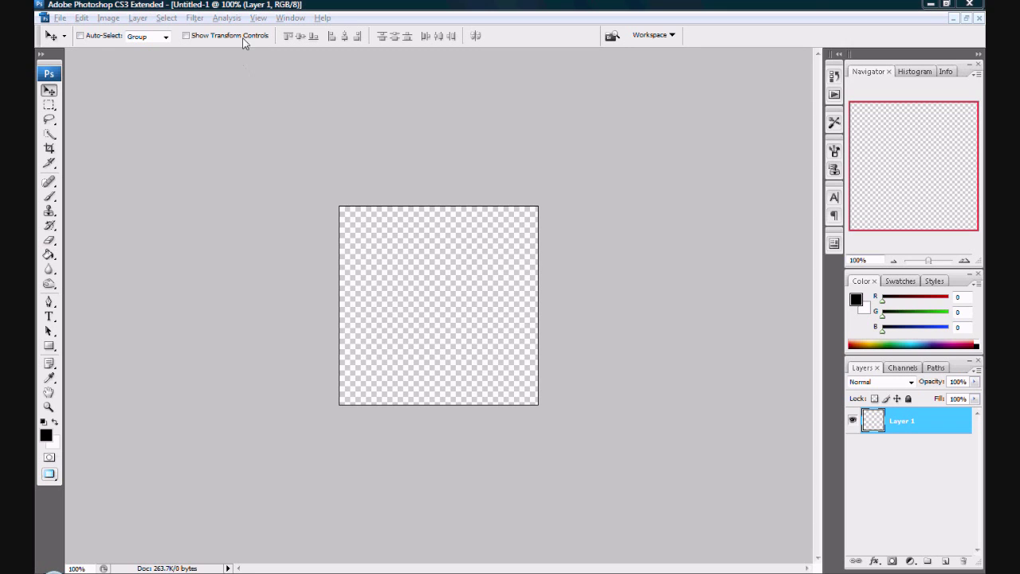
Show the frame animation timeline and duplicate the frame four times to get five frames.
left_click(290, 18)
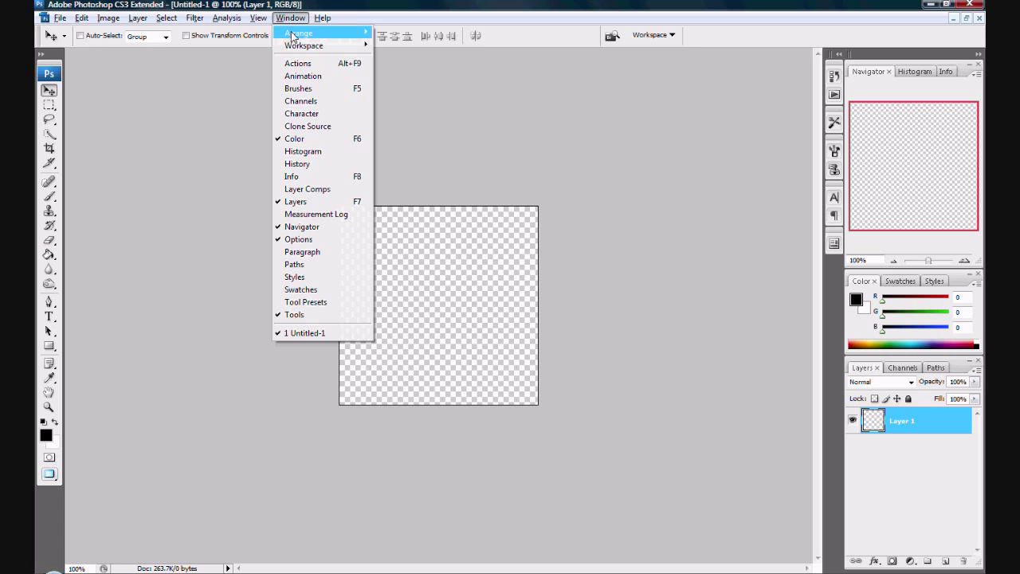
left_click(296, 76)
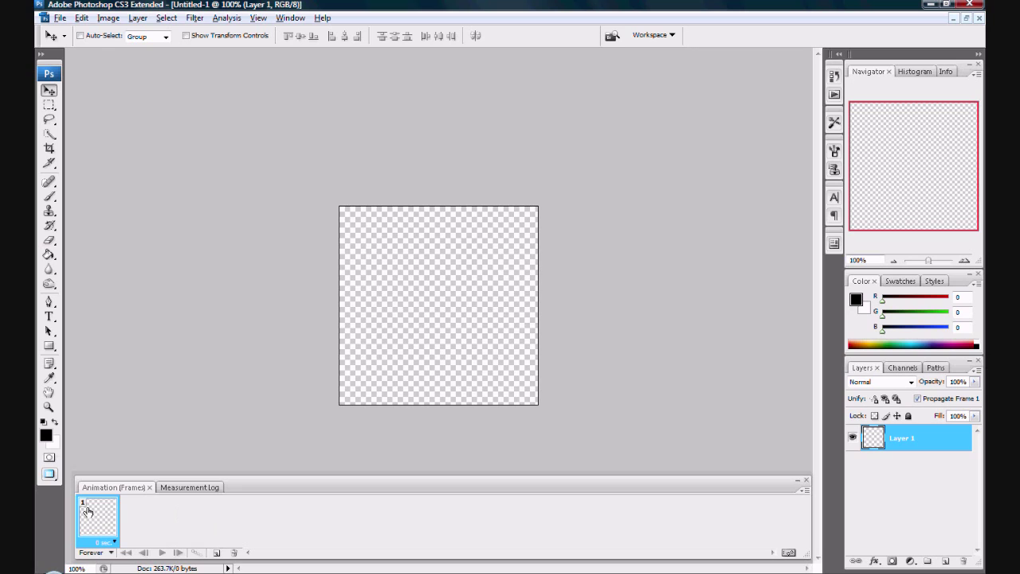
left_click(216, 553)
left_click(215, 553)
left_click(216, 553)
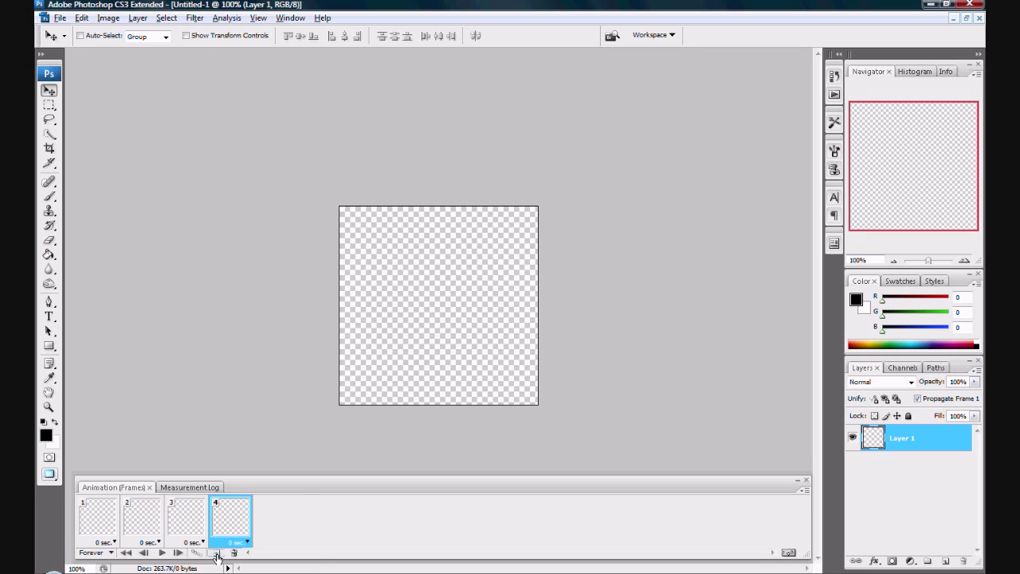
left_click(215, 553)
left_click(106, 519)
left_click(143, 518)
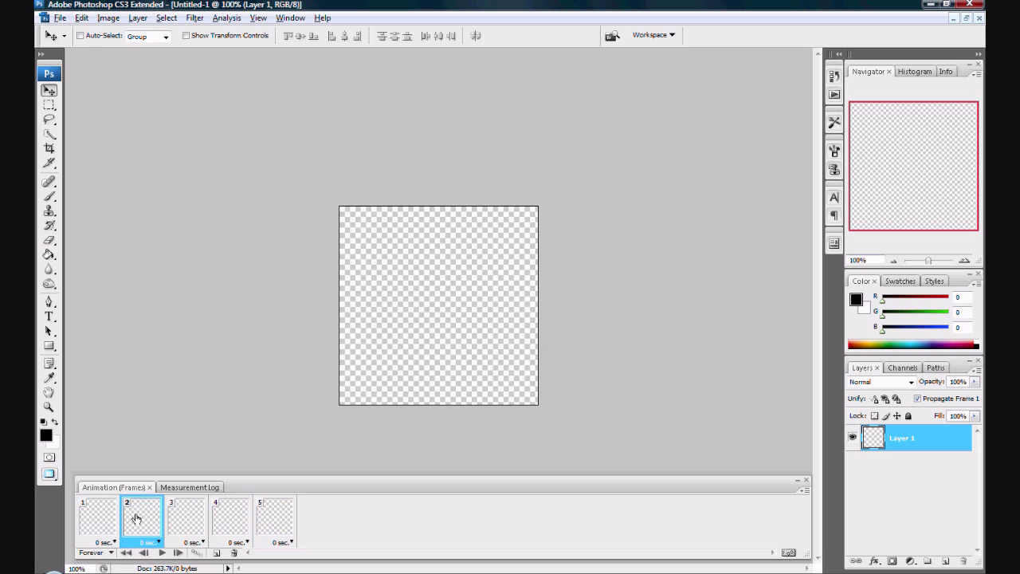
left_click(188, 518)
left_click(231, 519)
left_click(271, 516)
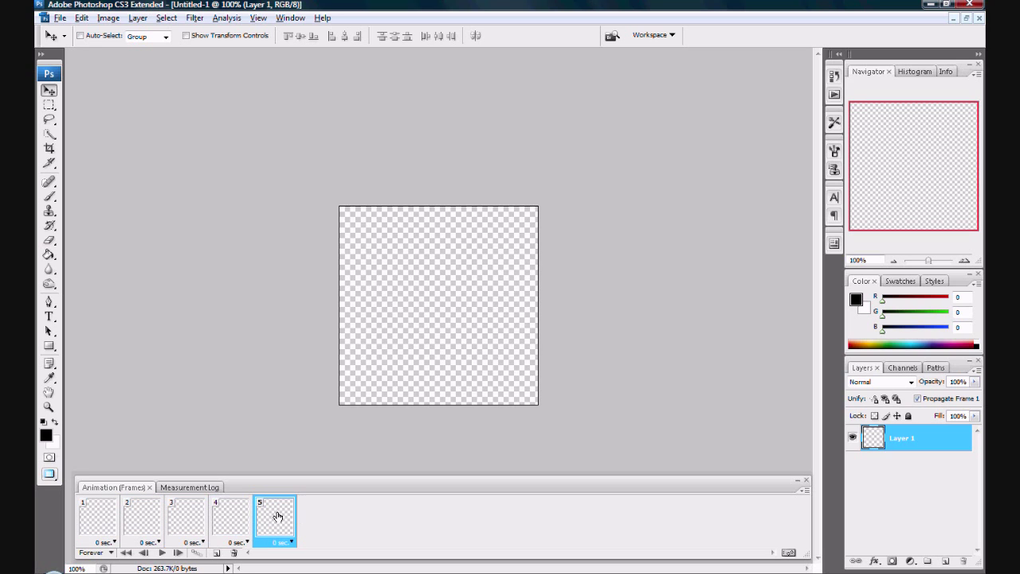
Add four new empty layers above Layer 1, one for each additional frame.
left_click(946, 562)
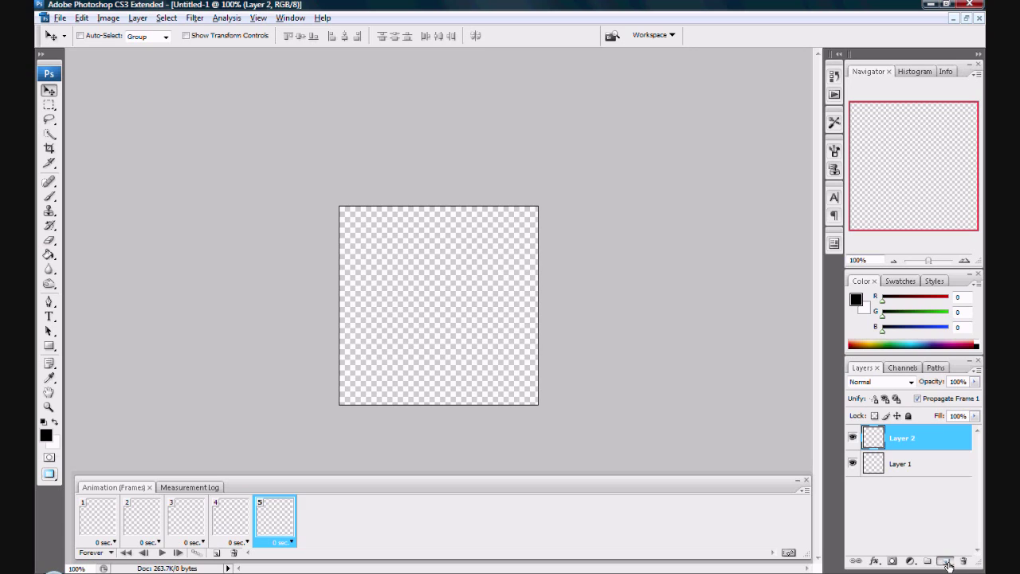
left_click(946, 561)
left_click(946, 562)
left_click(947, 561)
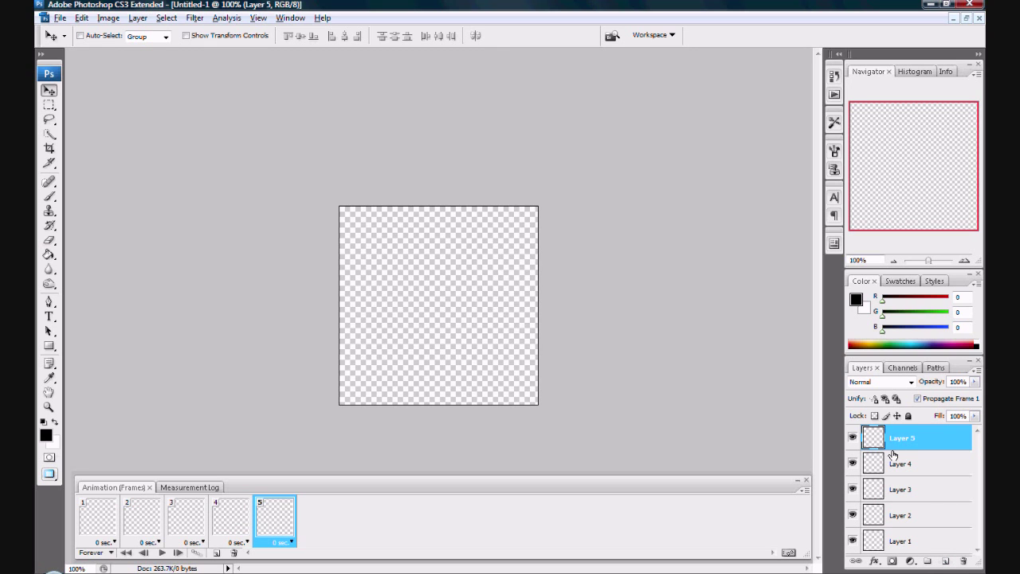
On Layer 1 in frame 1, add the text "1" and move it to the centre of the canvas.
left_click(898, 541)
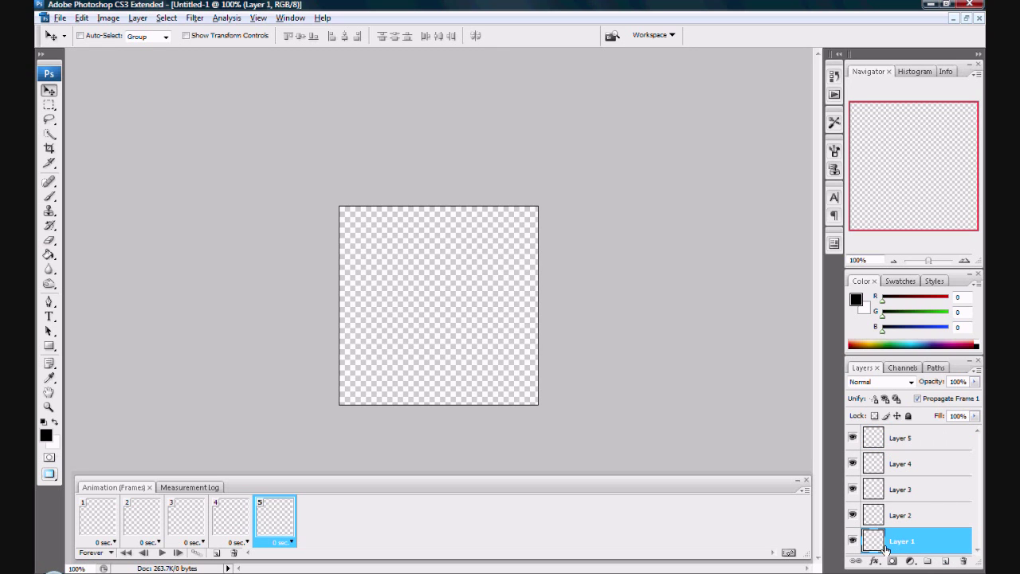
left_click(93, 525)
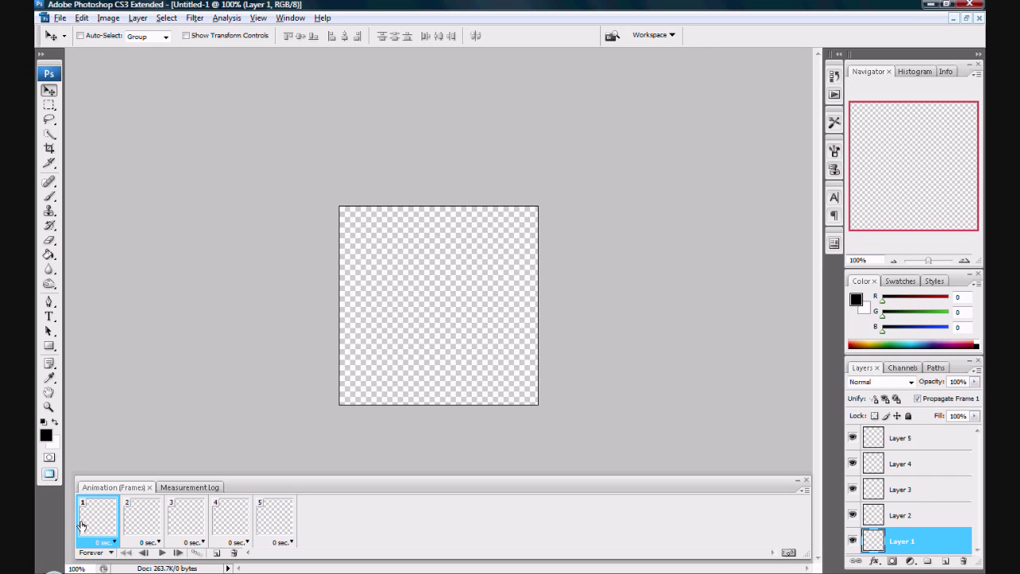
left_click(50, 316)
left_click_drag(369, 237, 511, 370)
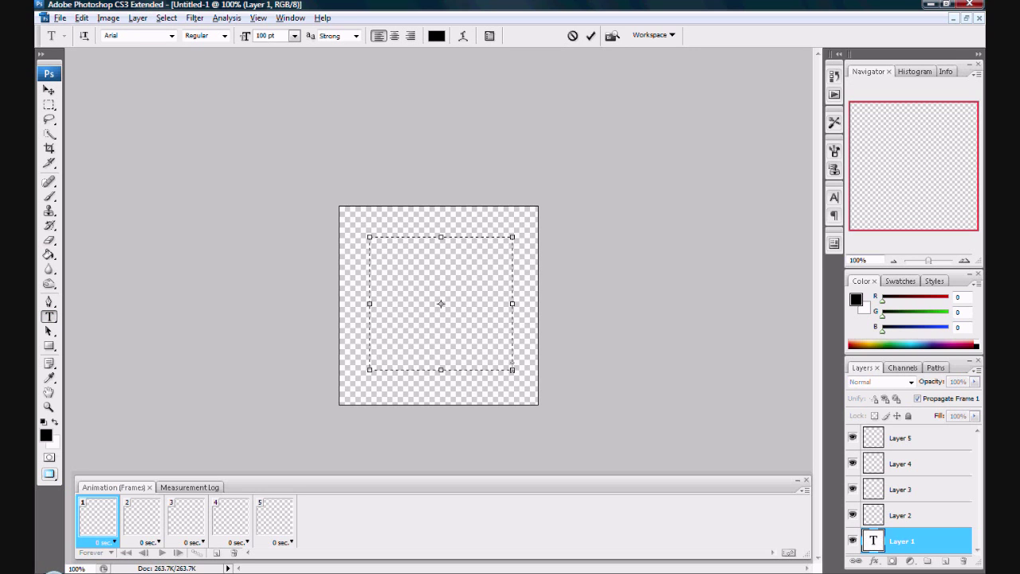
type("1")
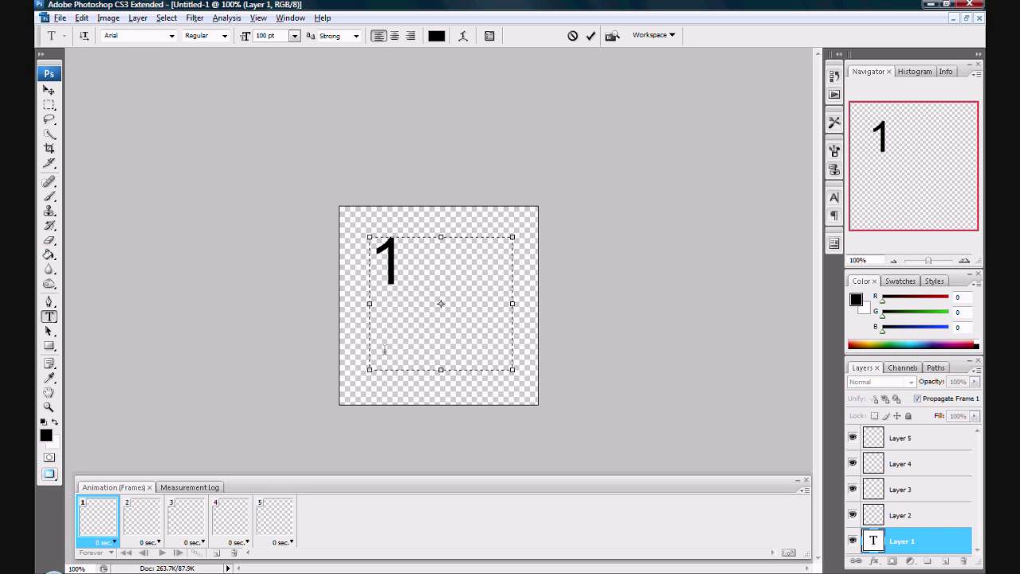
left_click(49, 90)
left_click_drag(393, 272, 447, 306)
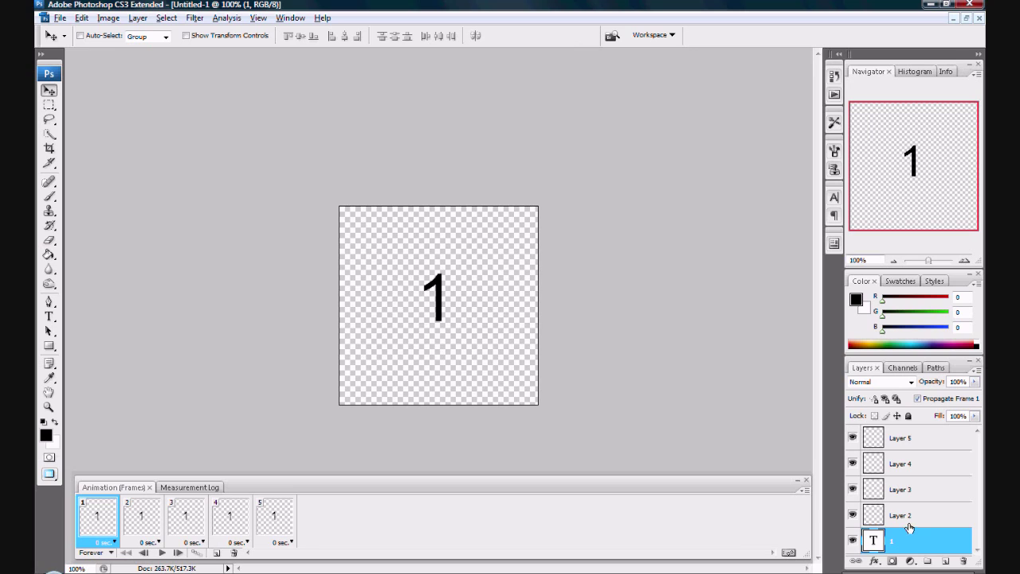
On Layer 2 in frame 2, add the text "2" and move it to the canvas centre over the 1.
left_click(971, 505)
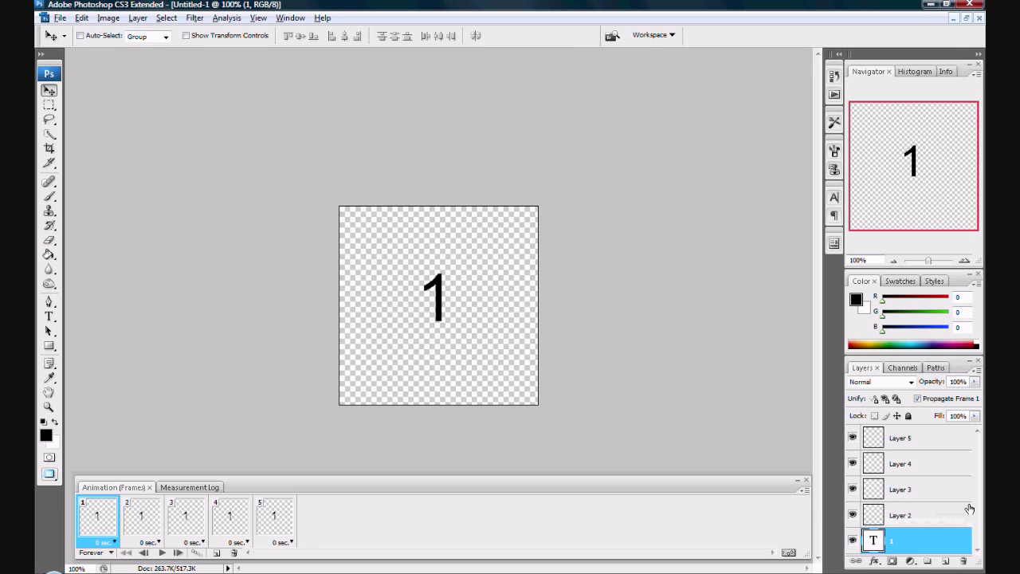
left_click(906, 518)
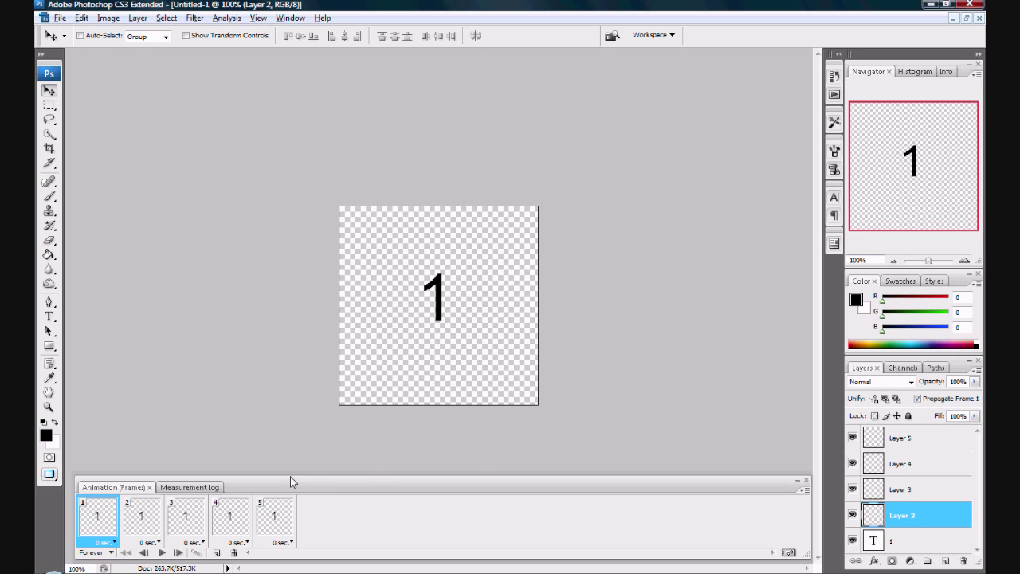
left_click(149, 523)
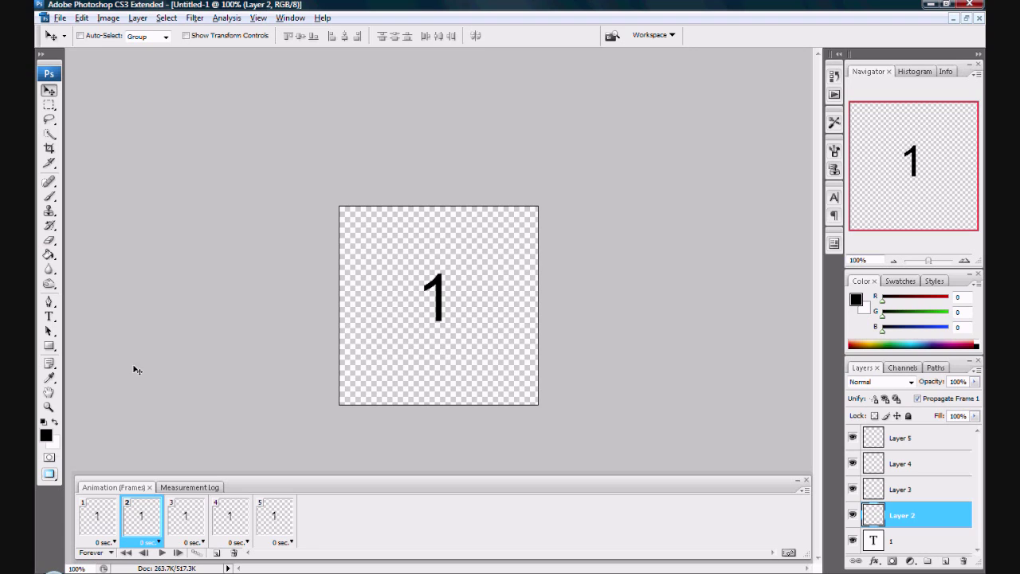
left_click(49, 316)
left_click_drag(404, 255, 469, 346)
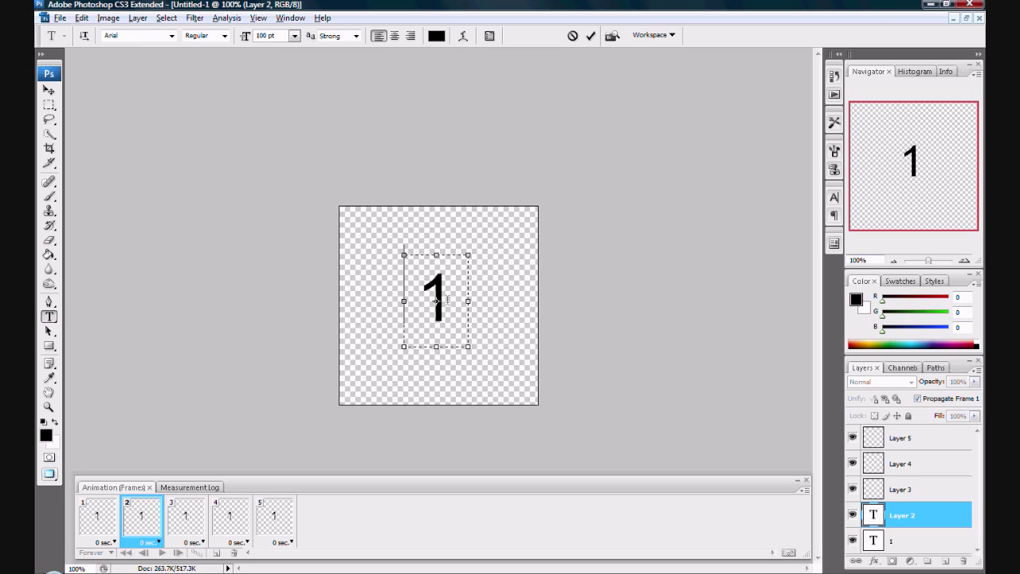
type("2")
left_click(48, 90)
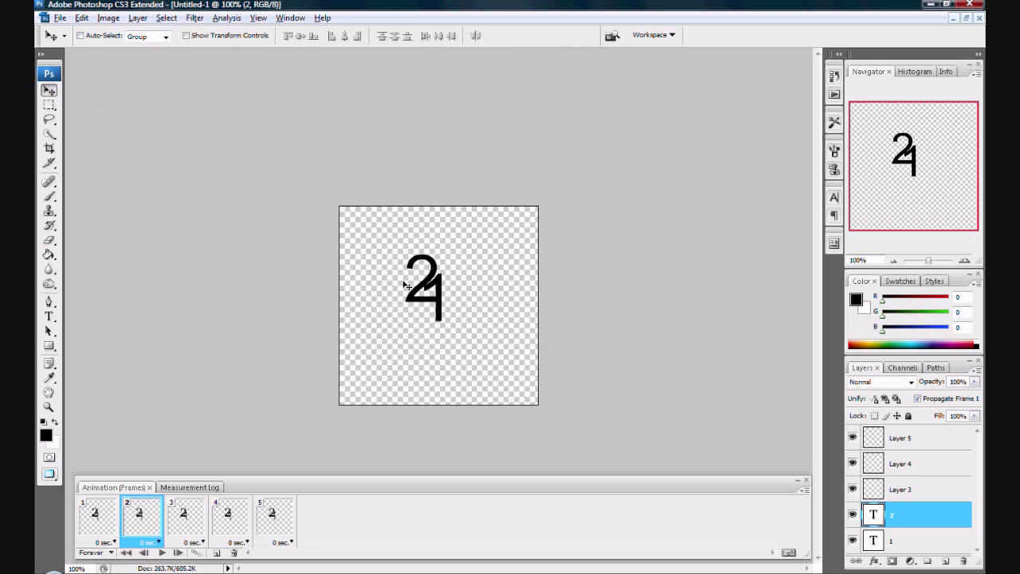
left_click_drag(424, 283, 443, 307)
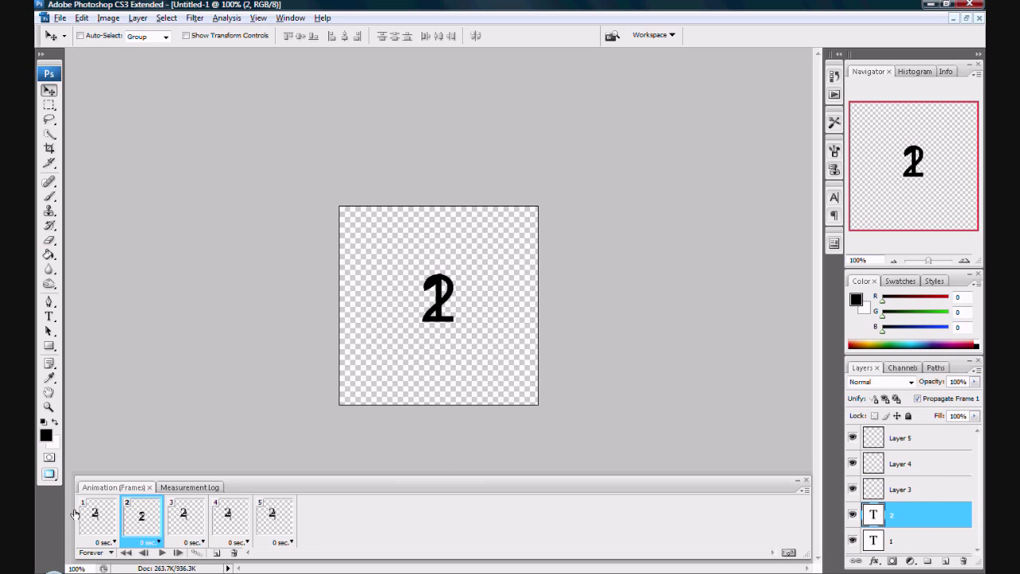
In frame 1, hide text layer 2 and the empty Layers 3, 4 and 5.
left_click(84, 532)
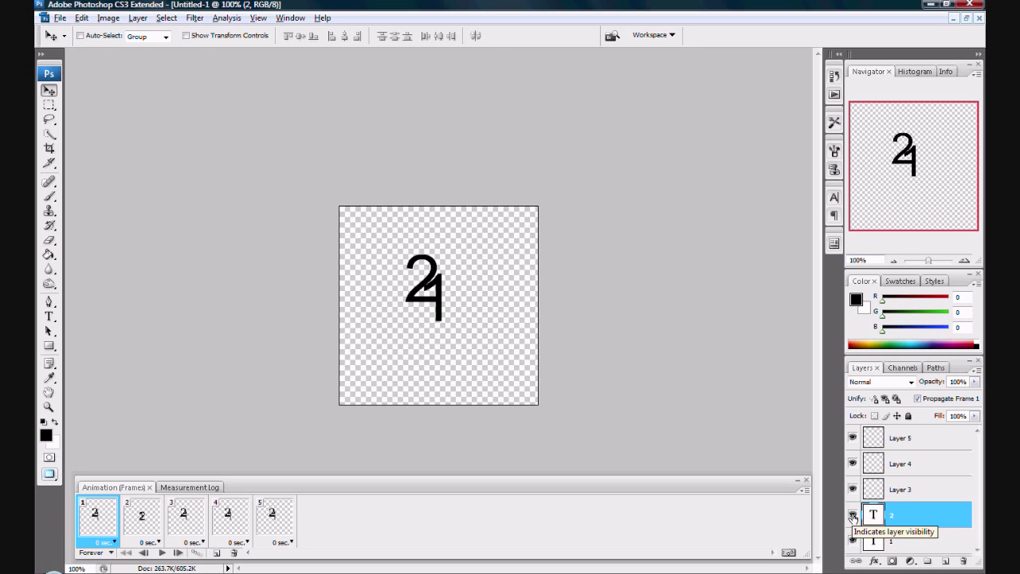
left_click(853, 517)
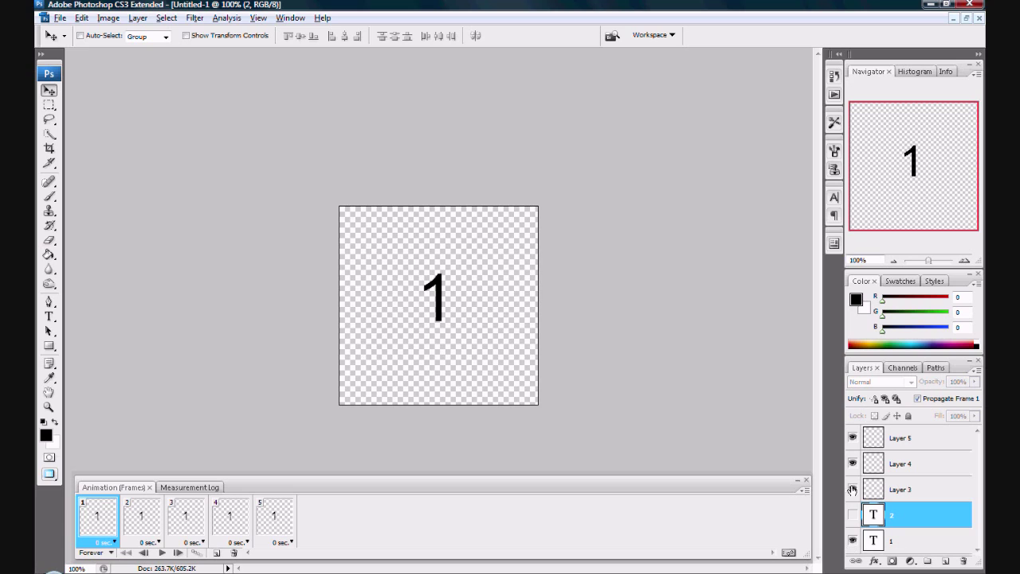
left_click_drag(852, 492, 853, 439)
In frame 2, hide text layer 1 and show text layer 2, and compare frames 1 and 2.
left_click(898, 539)
left_click(138, 527)
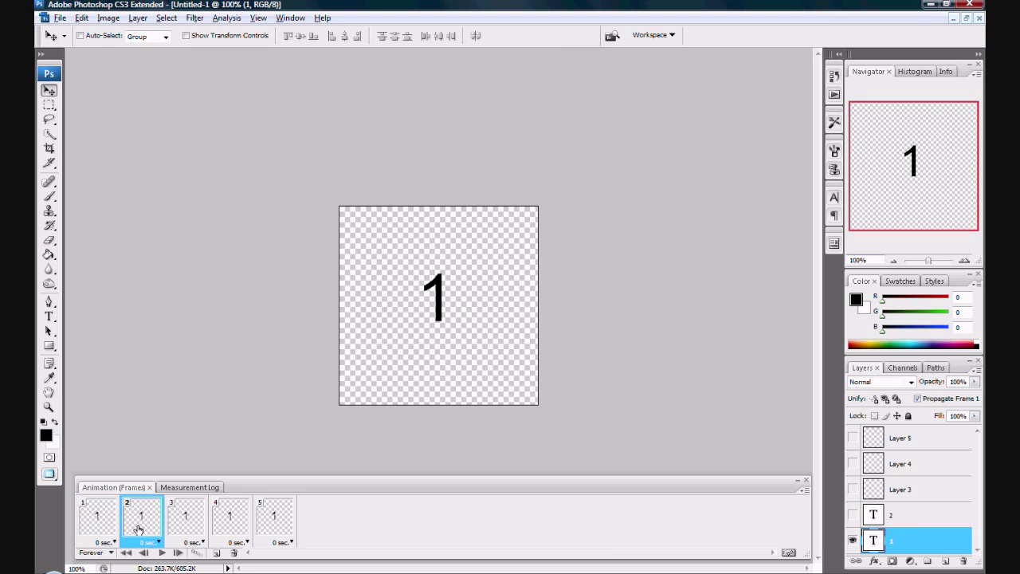
left_click(853, 541)
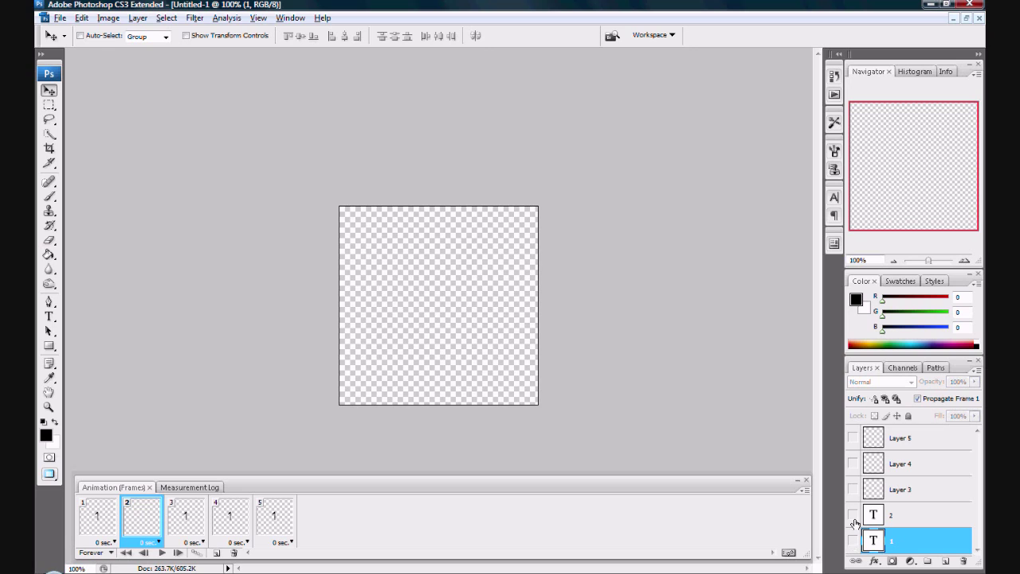
left_click(853, 515)
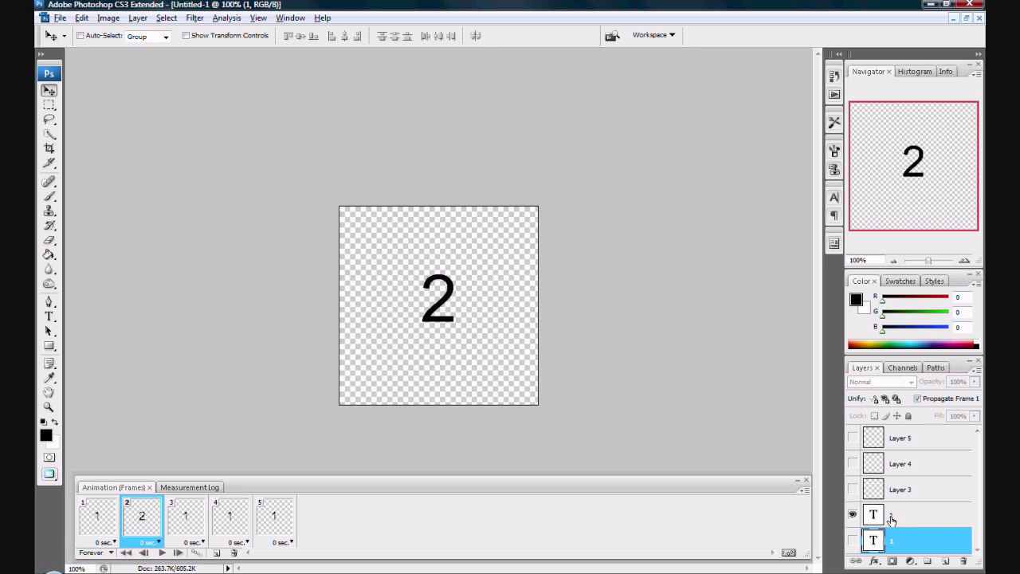
left_click(101, 532)
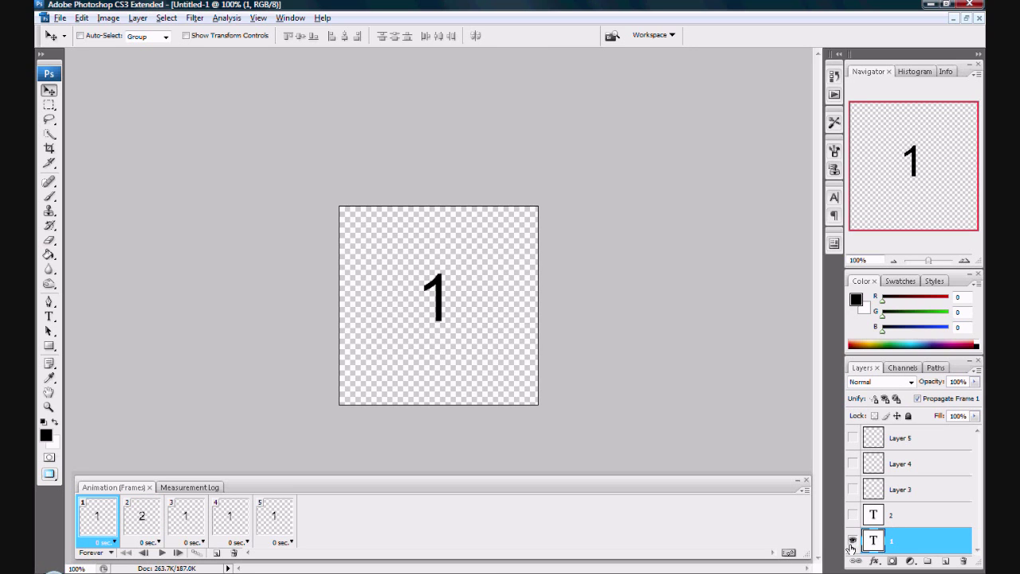
left_click(143, 532)
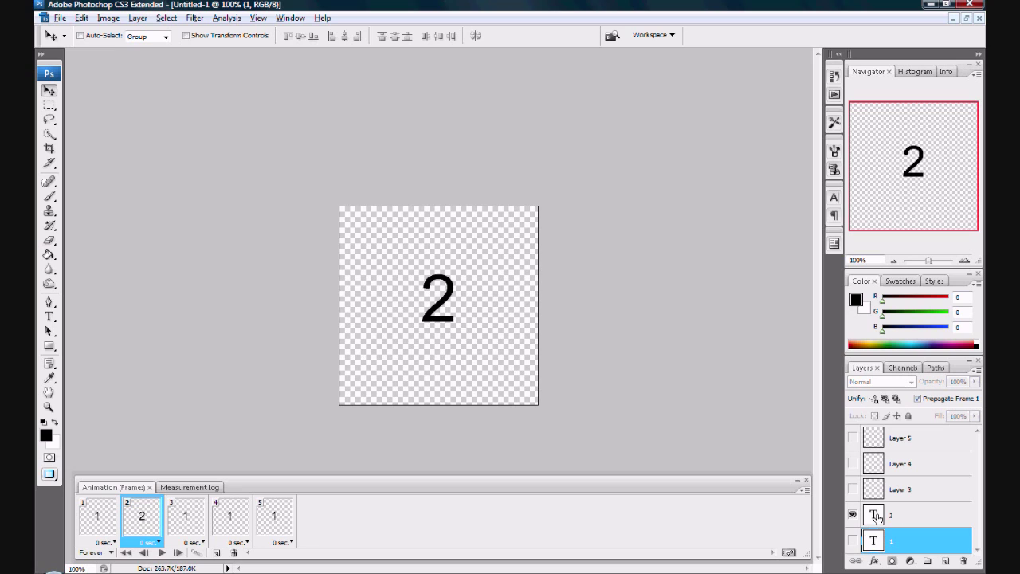
In frame 3, add the text "3" and move it to the canvas centre over the 1.
left_click(193, 515)
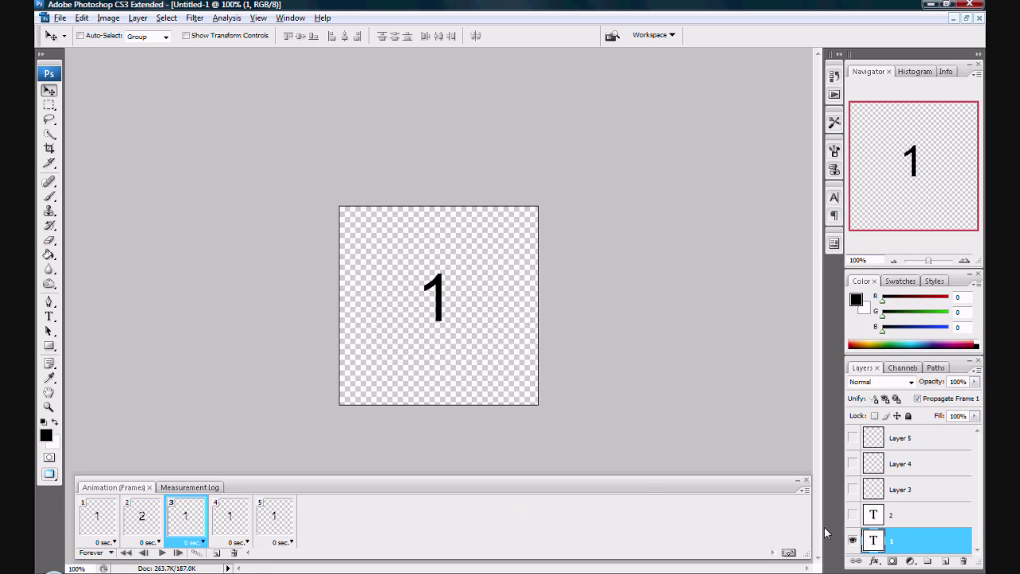
left_click(49, 317)
left_click_drag(416, 258, 478, 340)
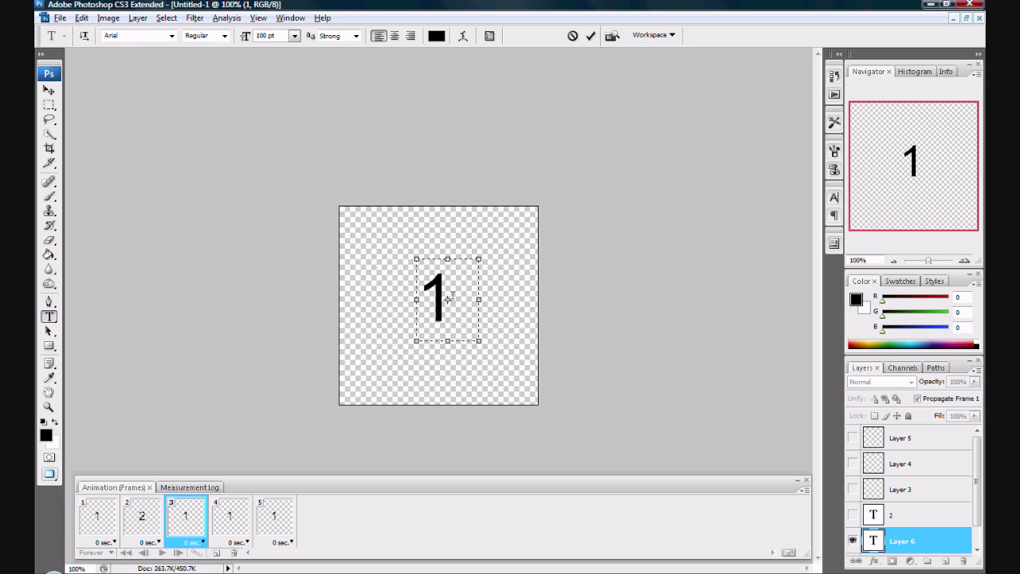
type("3")
left_click(51, 90)
left_click_drag(442, 275, 445, 290)
In frame 3, hide text layer 1 and move text layer 3 above text layer 2 in the stack.
scroll(928, 528, "down", 1)
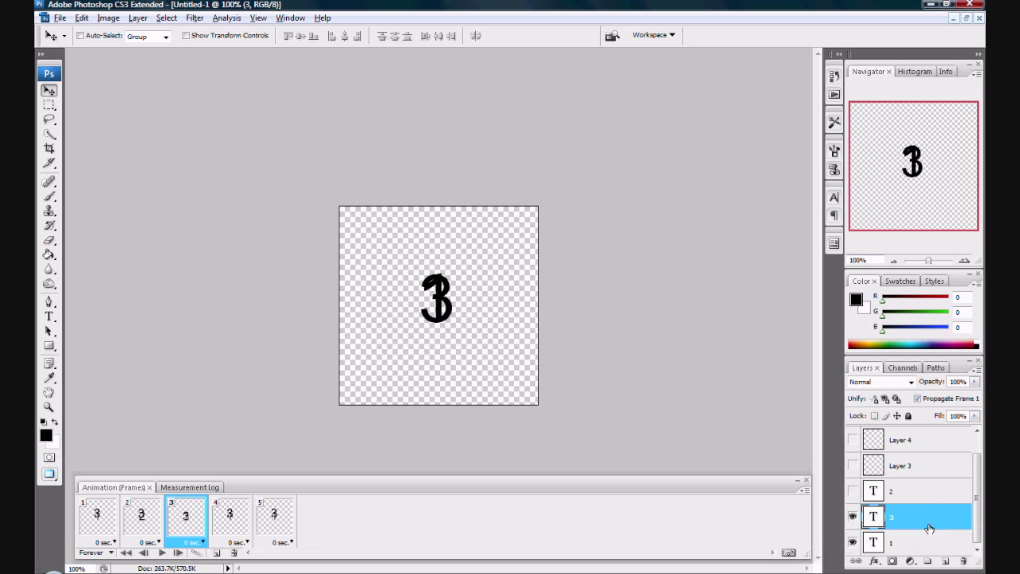
left_click(852, 545)
left_click_drag(913, 517, 913, 484)
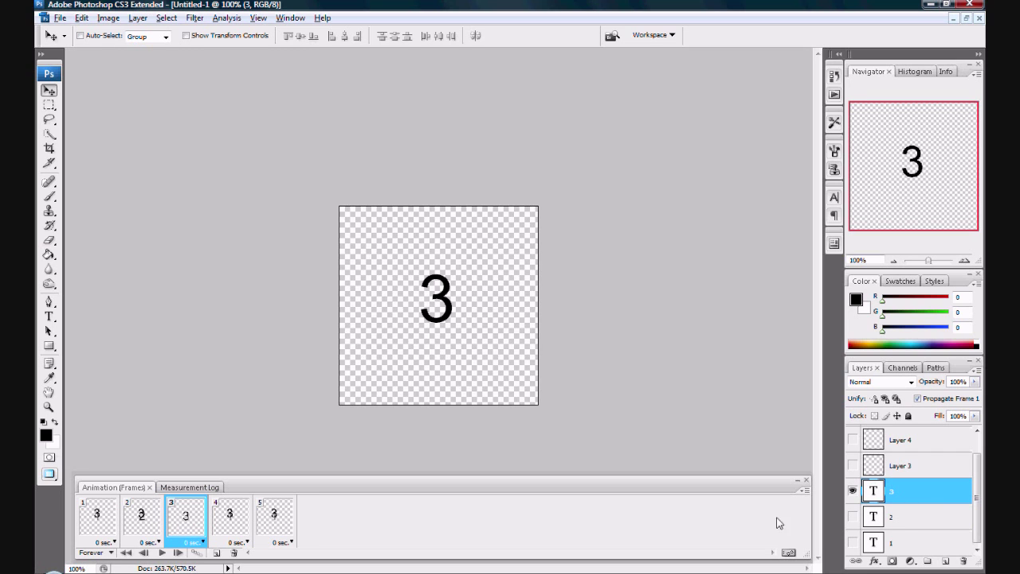
Hide text layer 2 in frame 2 and text layer 3 in frame 1.
left_click(148, 526)
left_click(853, 516)
left_click(97, 517)
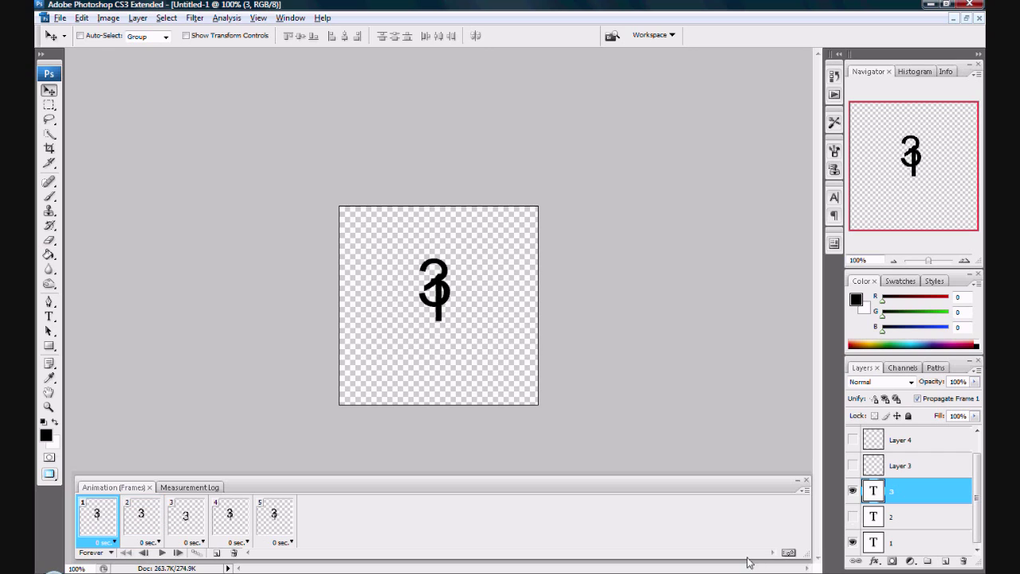
left_click(854, 494)
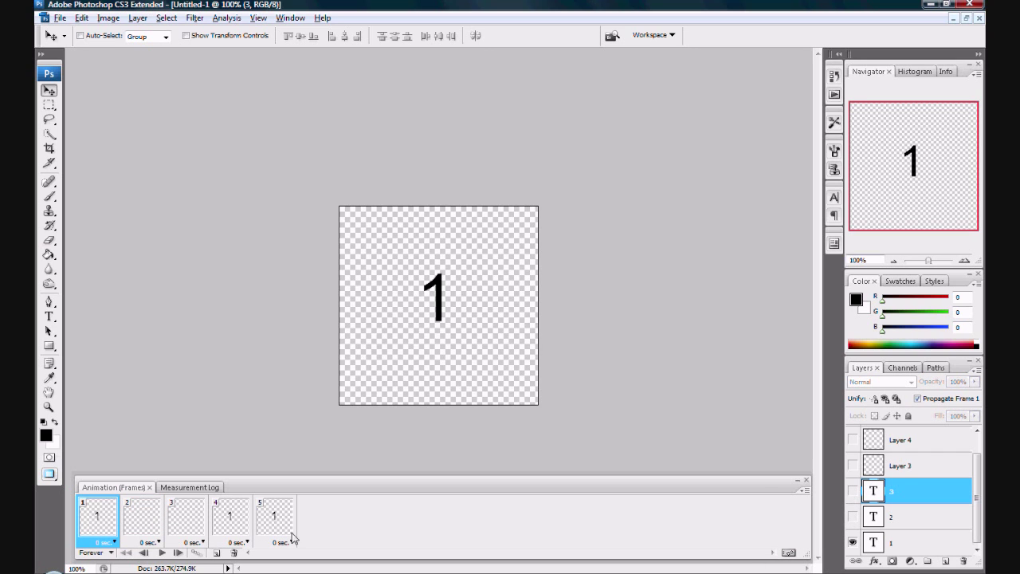
Show text layer 2 in frame 2 and text layer 3 in frame 3.
left_click(141, 518)
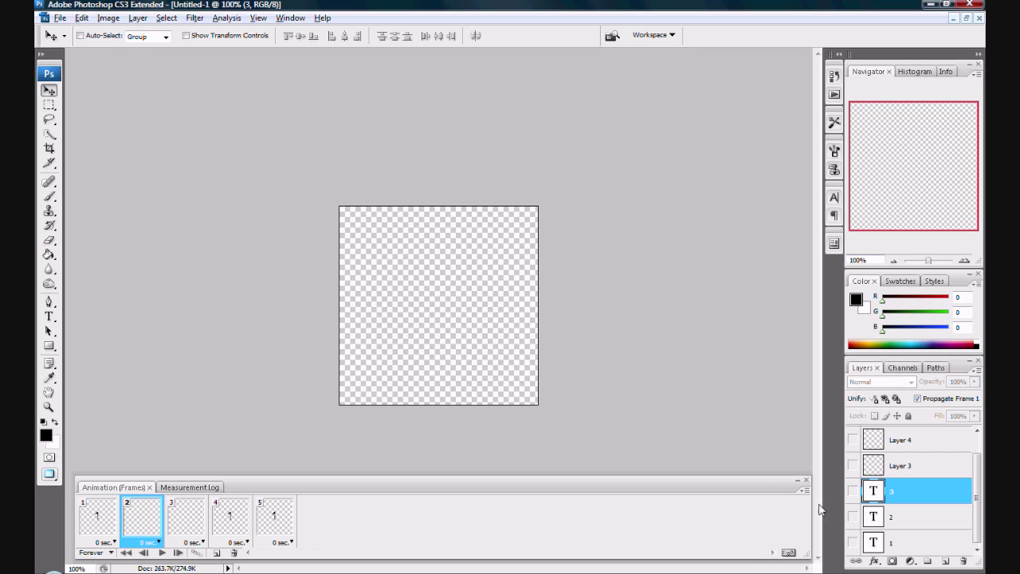
left_click(854, 516)
left_click(177, 519)
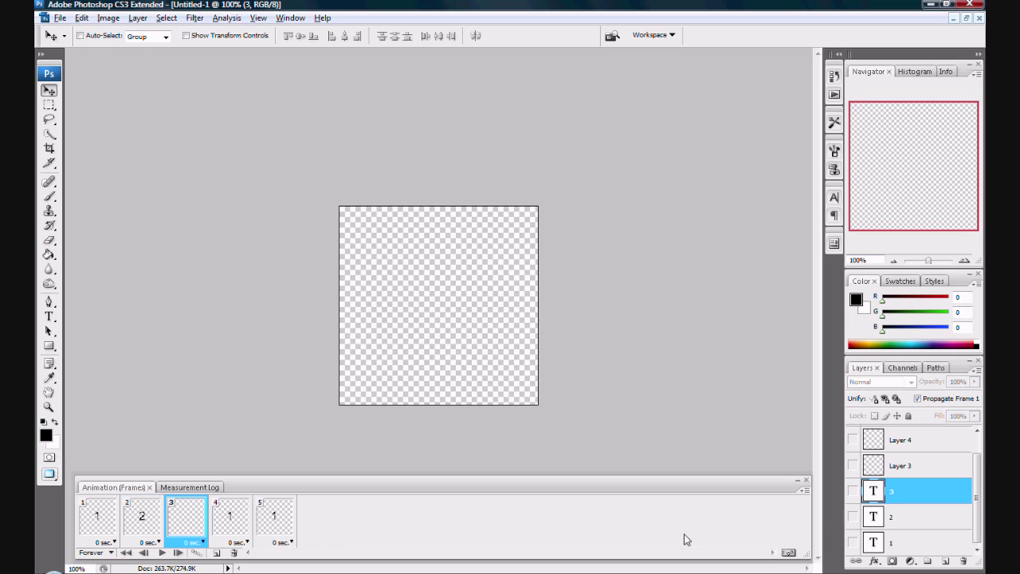
left_click(854, 494)
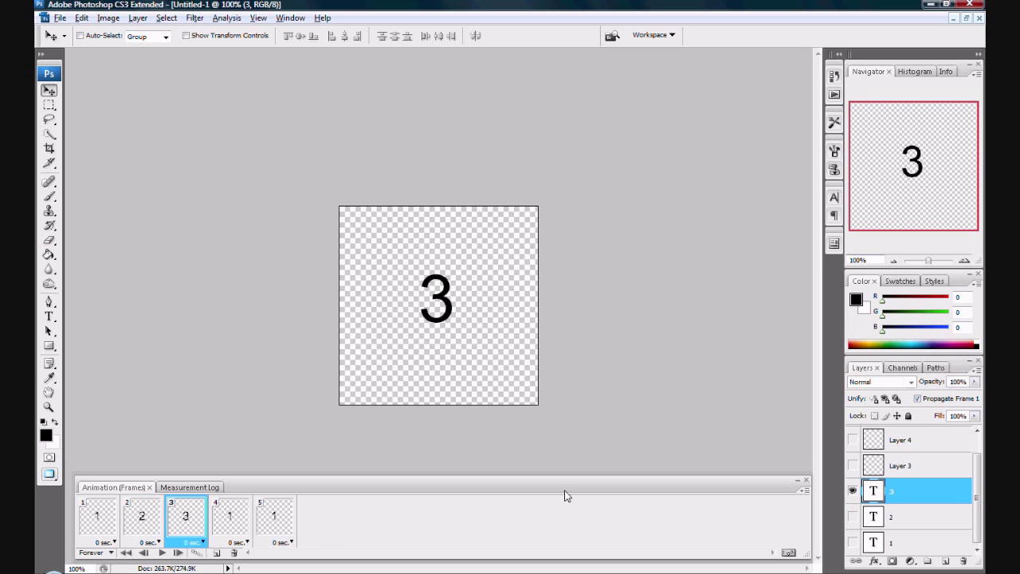
In frame 4, add the text "4" and move it to the canvas centre over the 1.
left_click(227, 519)
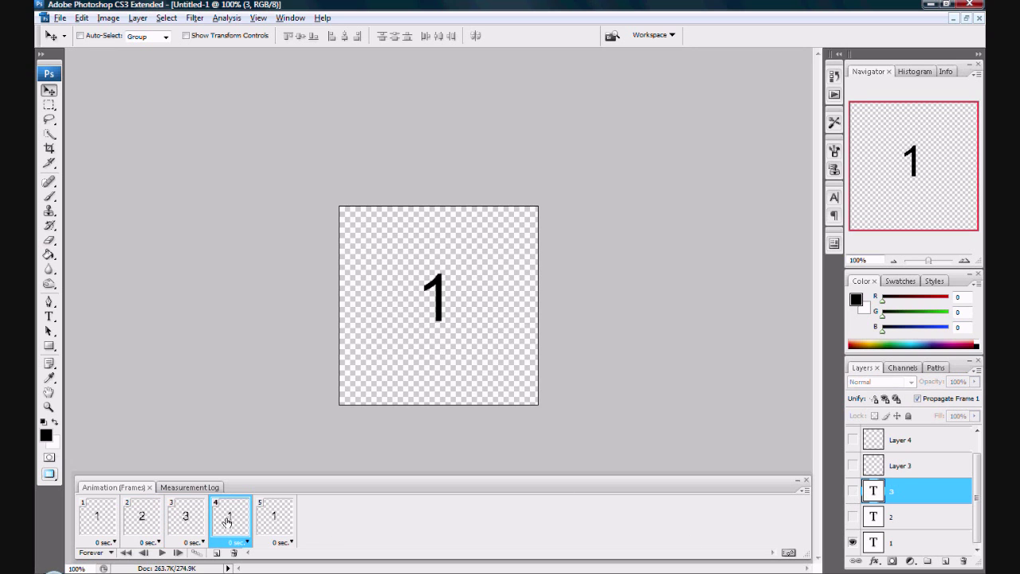
left_click(48, 316)
left_click_drag(398, 255, 476, 341)
type("3")
key("BackSpace")
type("4")
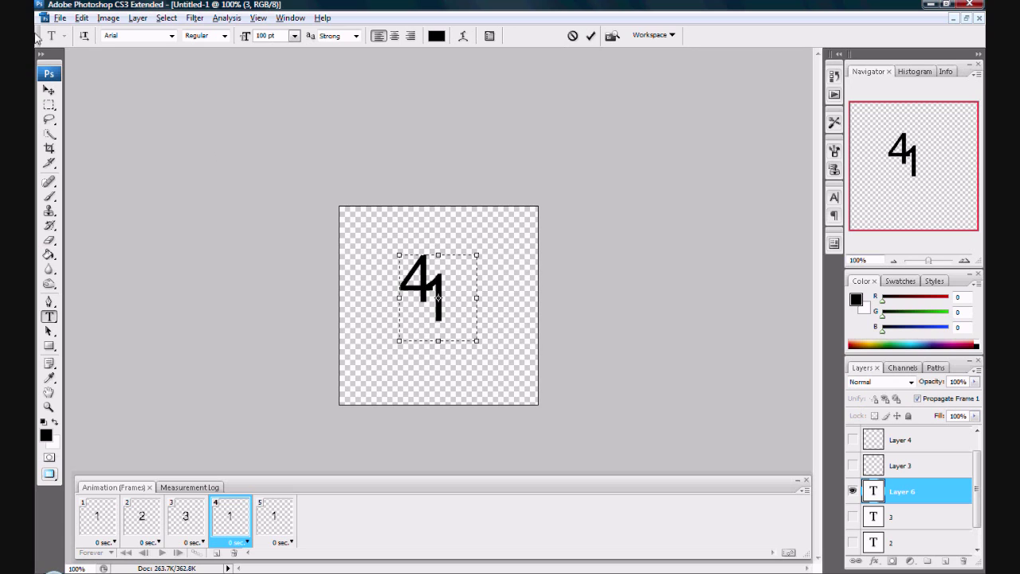
left_click(48, 90)
left_click_drag(421, 279, 436, 297)
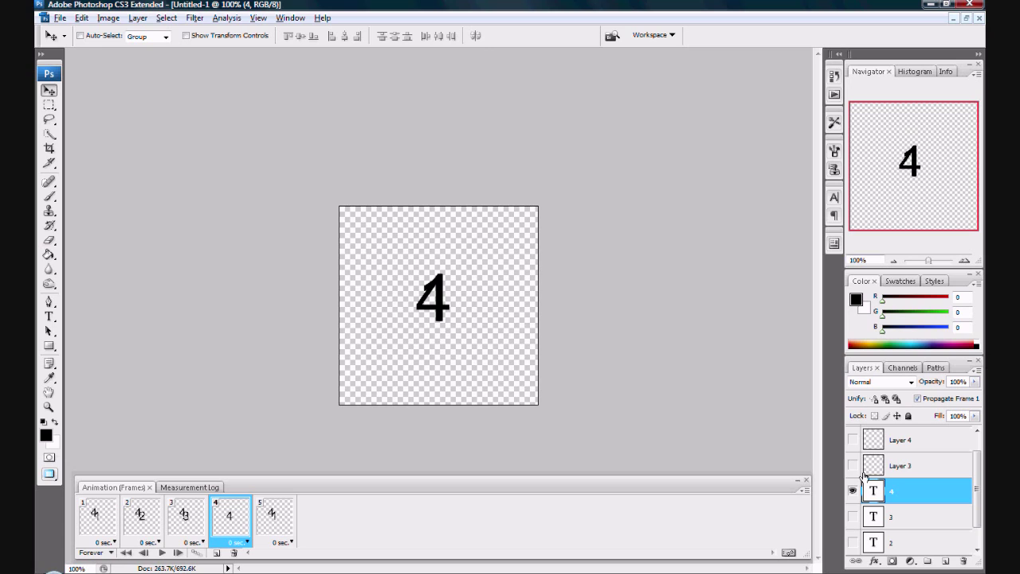
Make text layer 4 the only visible layer in frame 4 and hide it in frames 3, 2 and 1.
scroll(854, 507, "down", 1)
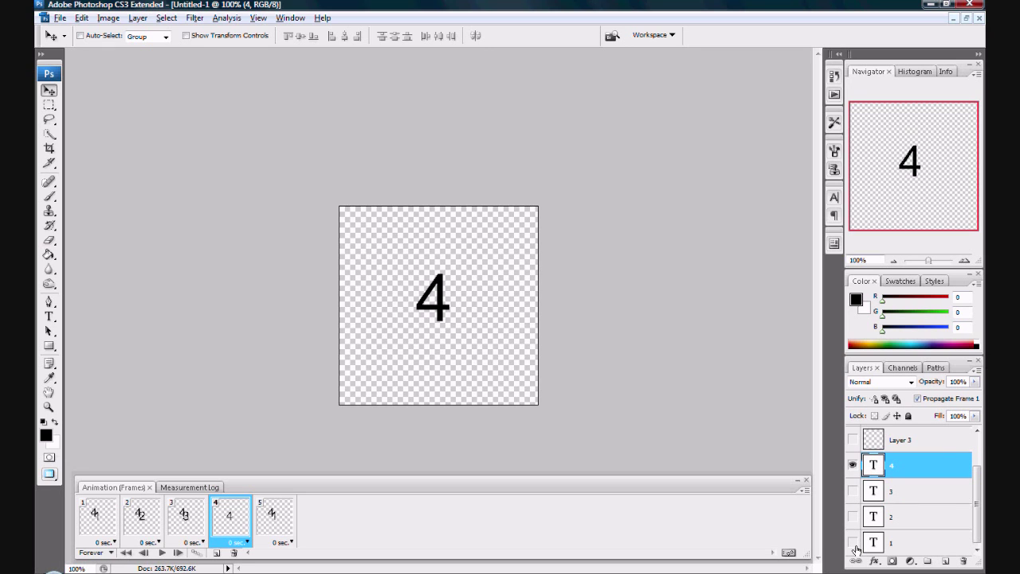
left_click(206, 520)
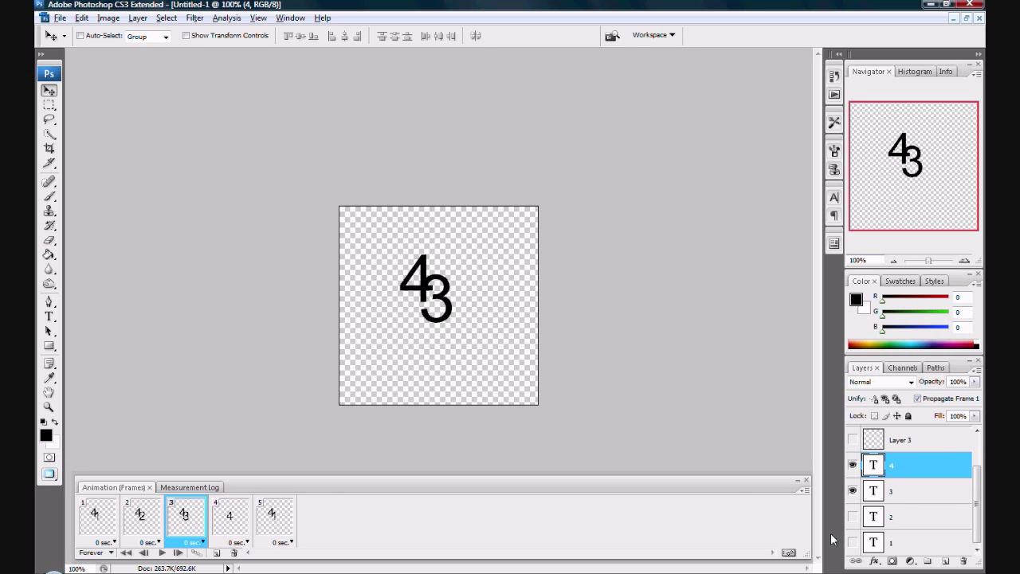
left_click(853, 467)
left_click(151, 519)
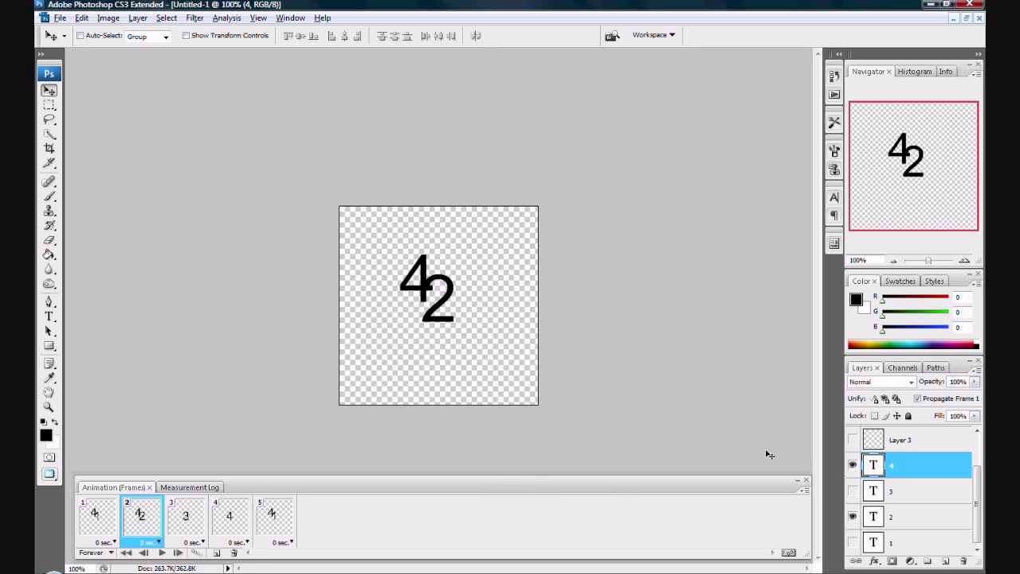
left_click(853, 466)
left_click(97, 518)
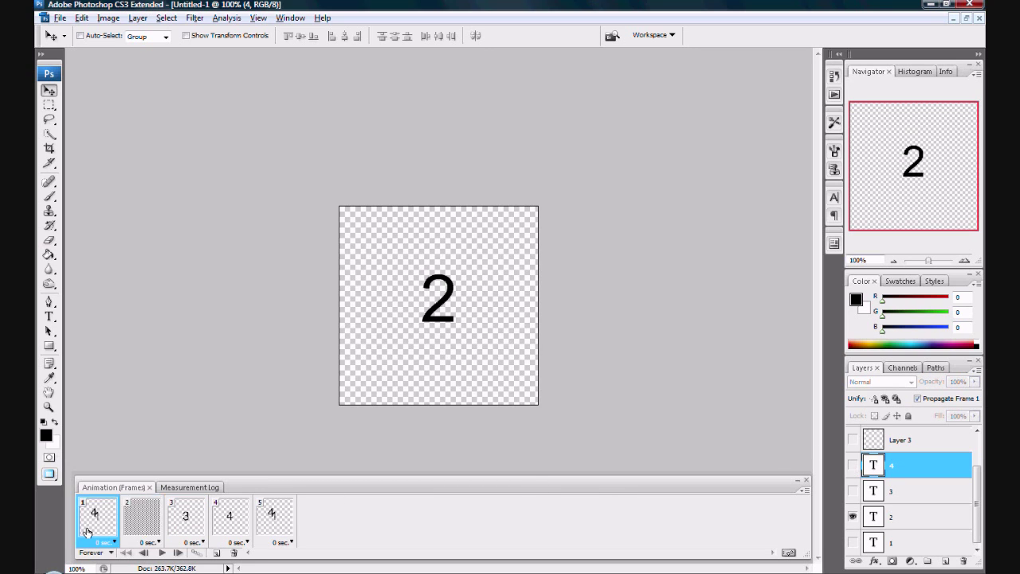
left_click(854, 465)
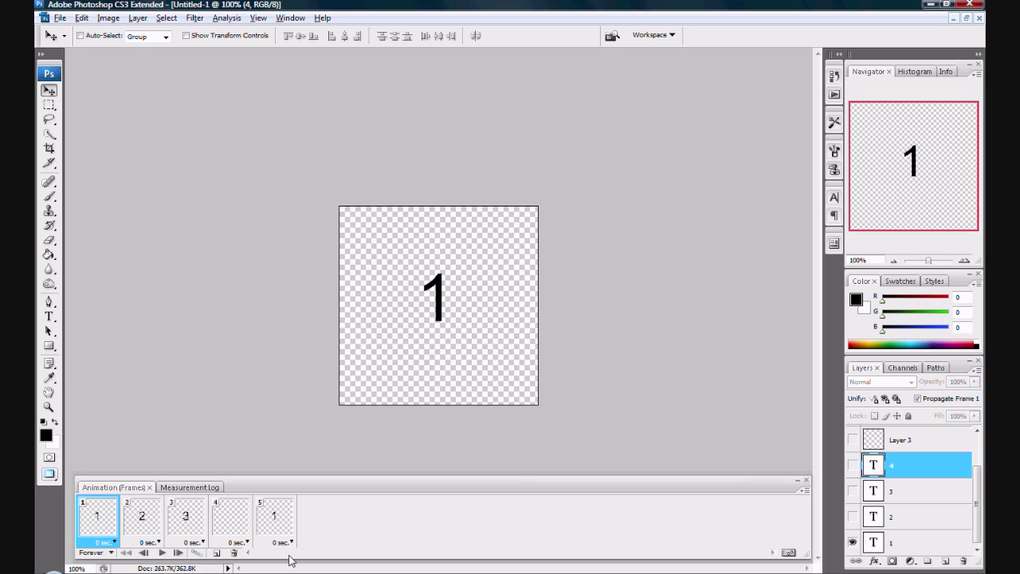
left_click(228, 522)
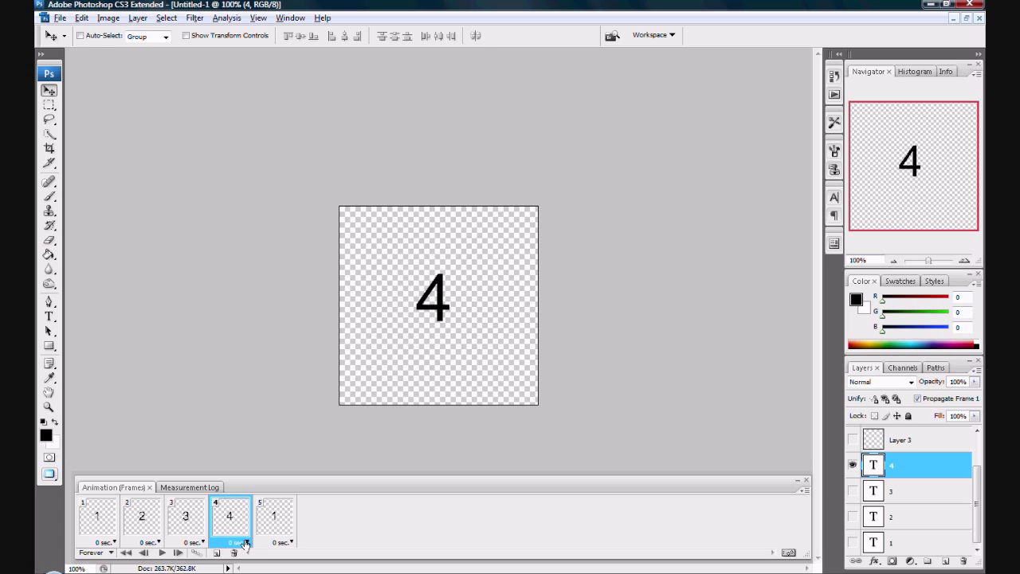
In frame 5, add the text "5" and move it to the canvas centre over the 1.
left_click(269, 526)
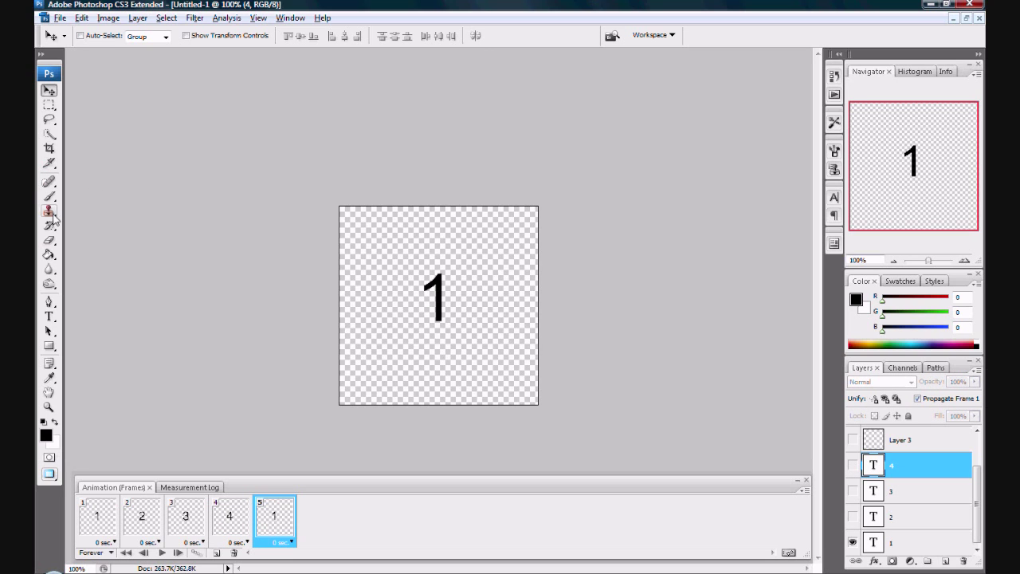
left_click(48, 316)
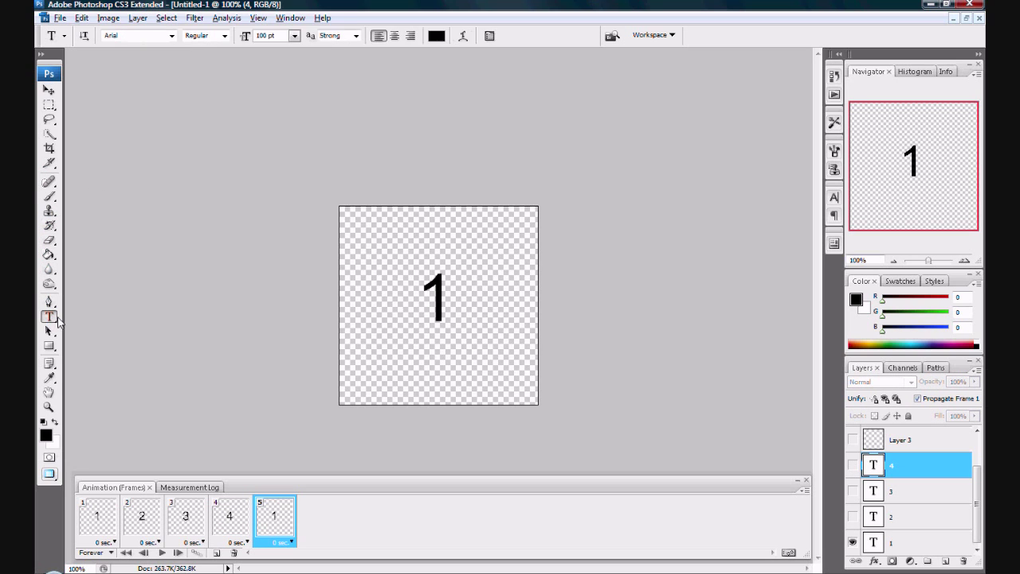
left_click_drag(409, 257, 481, 345)
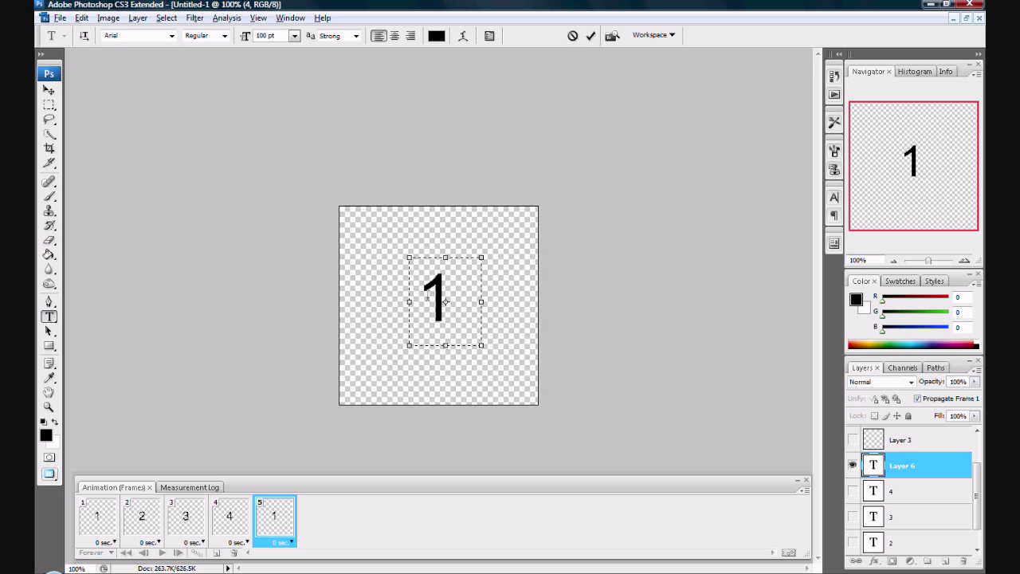
type("5")
left_click(49, 90)
left_click_drag(439, 295, 449, 310)
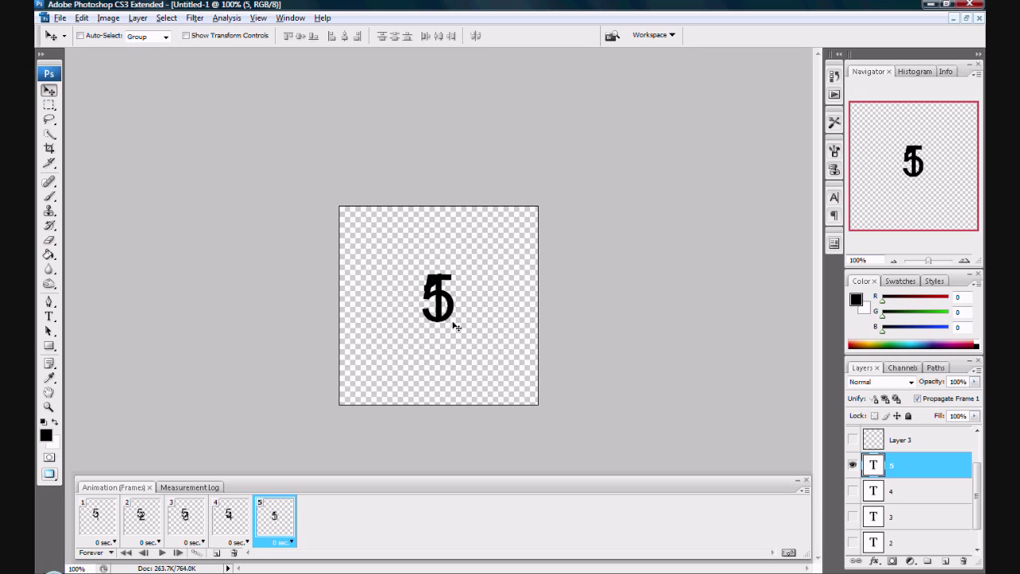
Hide text layer 1 in frame 5 and text layer 5 in frame 4.
scroll(881, 475, "down", 1)
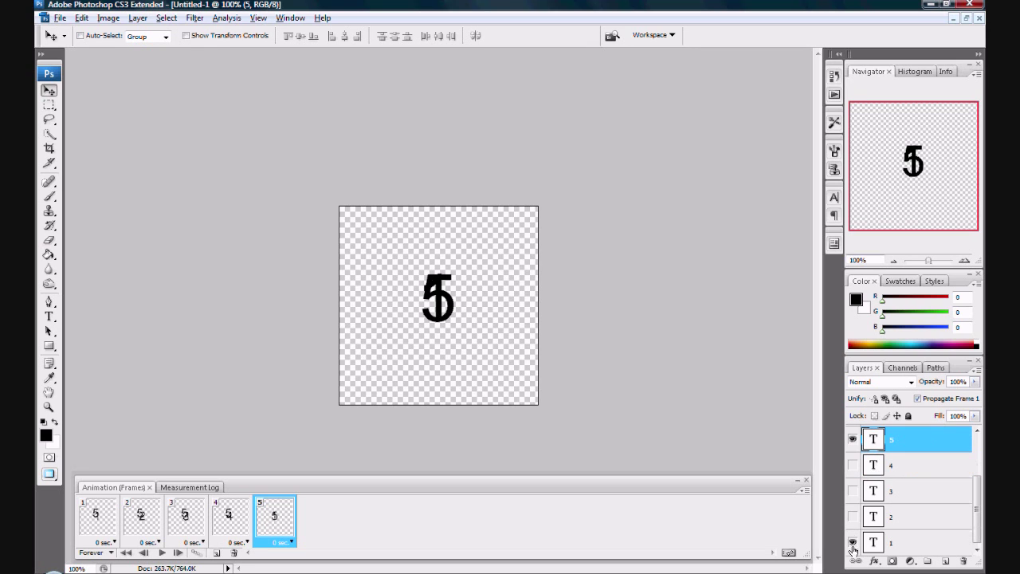
left_click(852, 548)
left_click(230, 514)
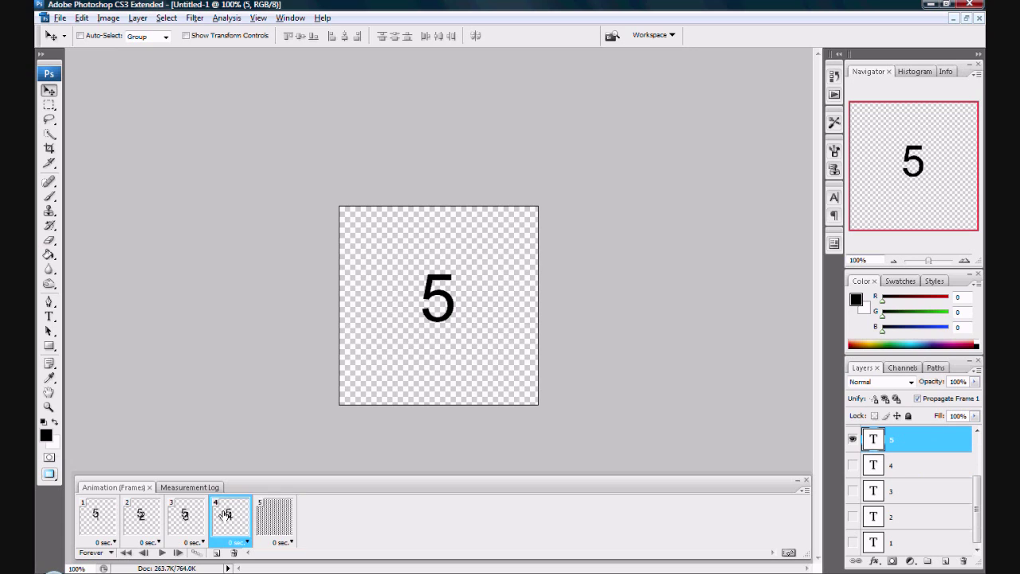
left_click(853, 464)
left_click(852, 465)
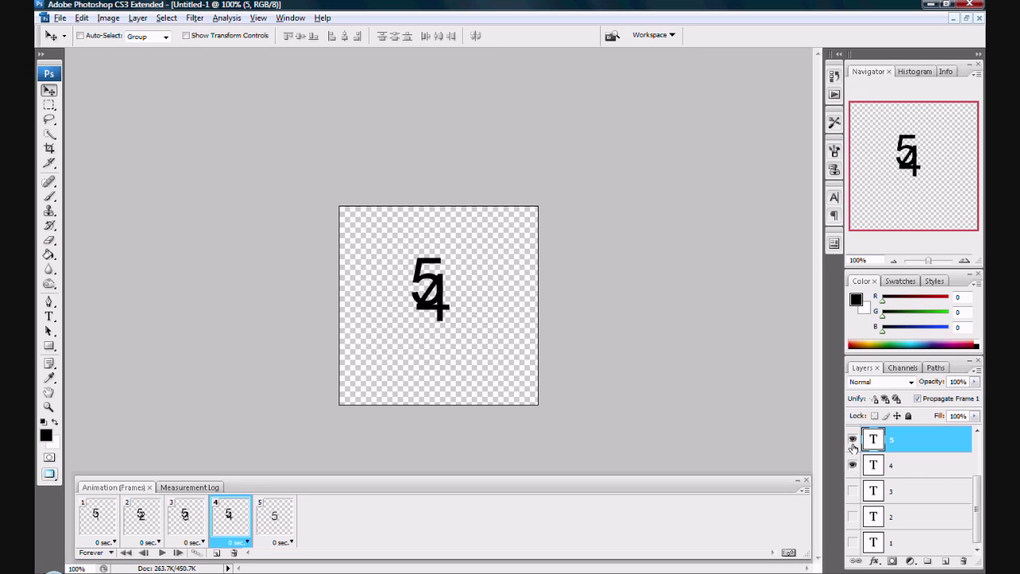
left_click(853, 438)
Hide text layer 5 in frames 3, 2 and 1, and show it in frame 5.
left_click(199, 518)
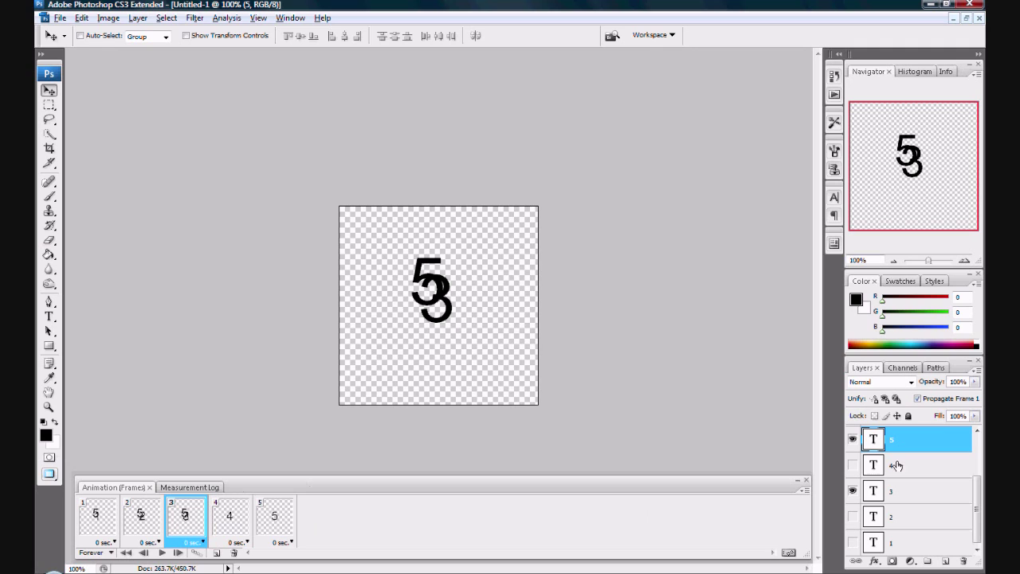
left_click(853, 438)
left_click(148, 524)
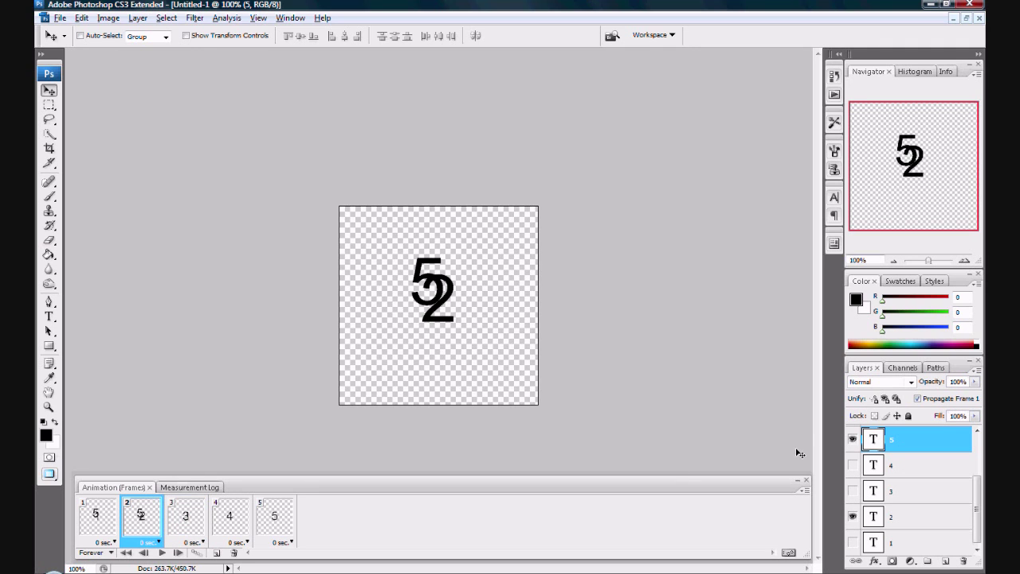
left_click(853, 439)
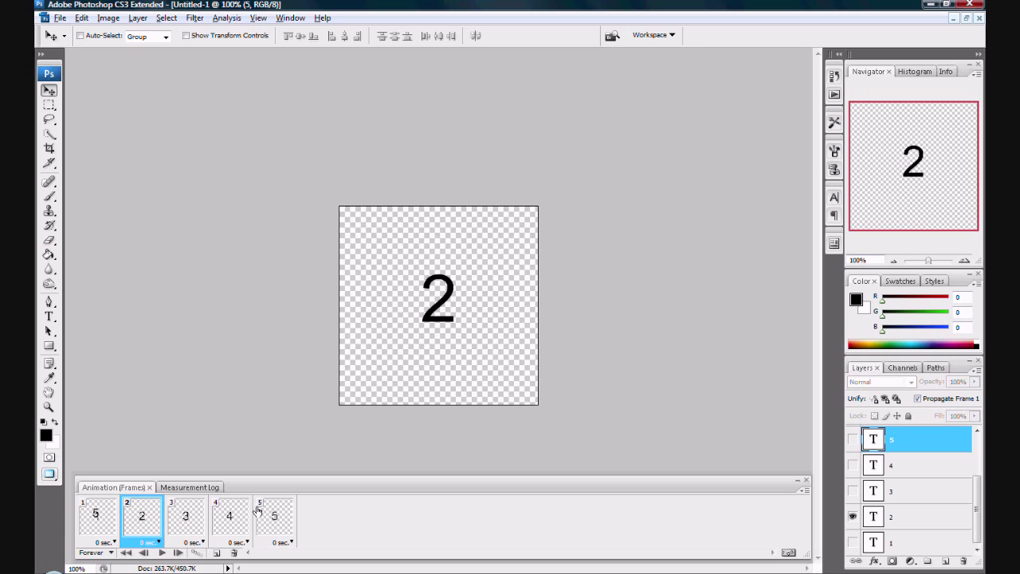
left_click(109, 518)
left_click(852, 439)
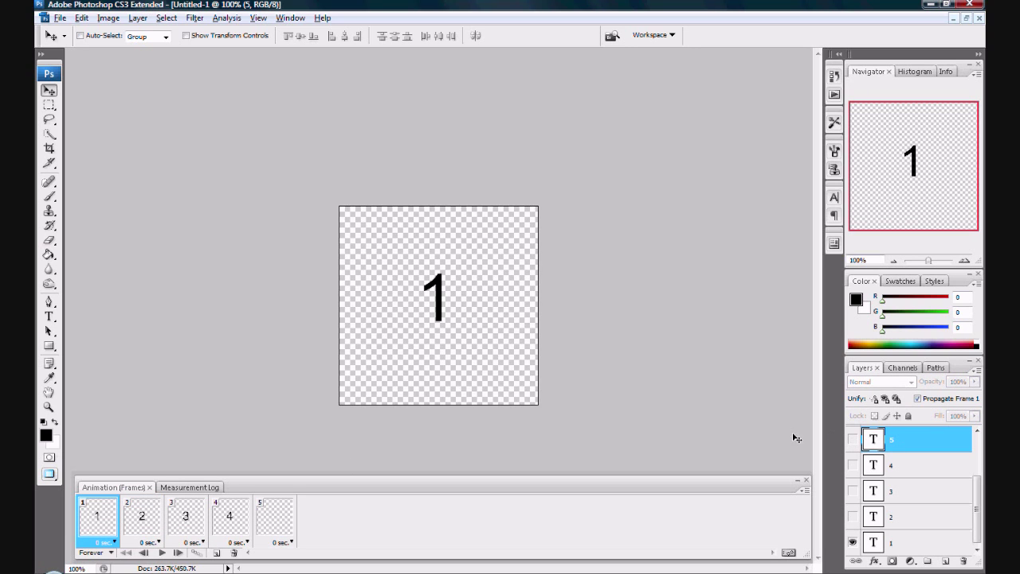
left_click(277, 516)
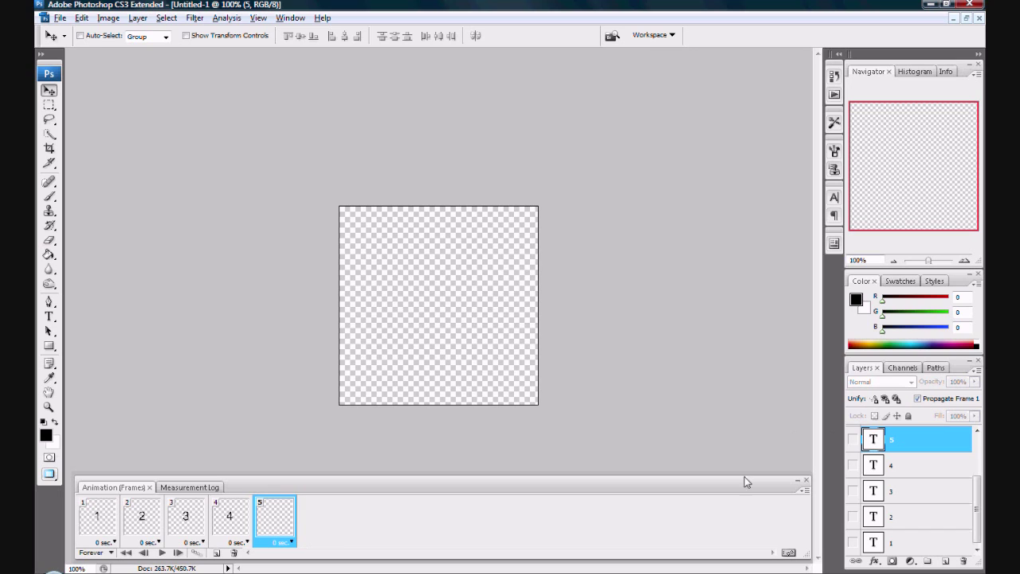
left_click(852, 439)
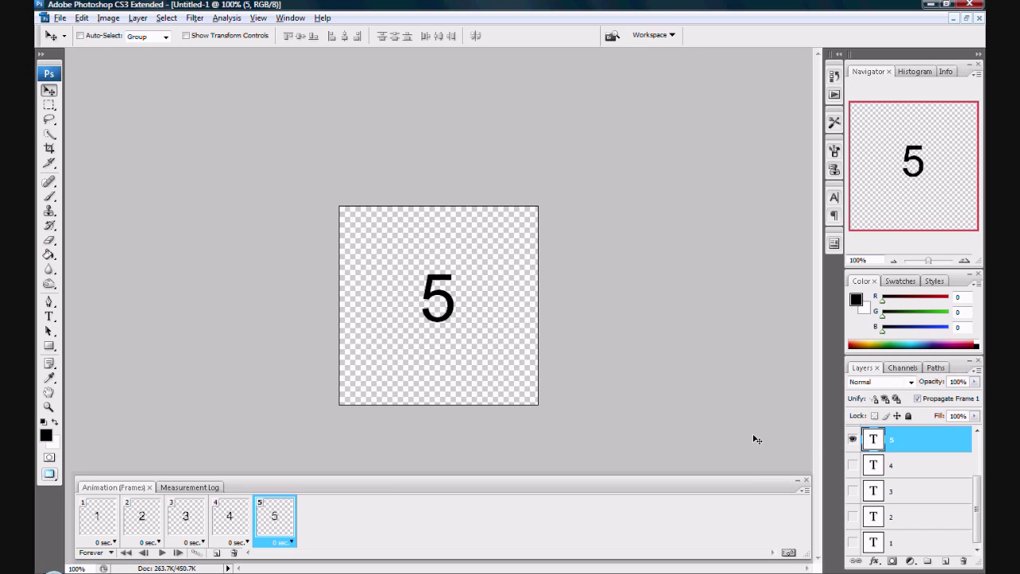
Go through frames 1 to 5 in order to check which number each one shows.
left_click(100, 520)
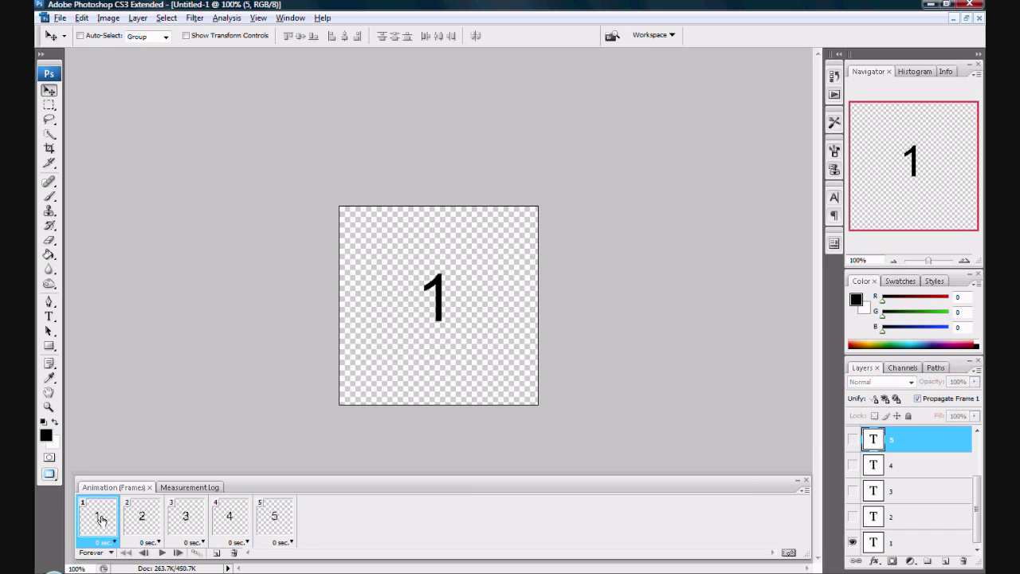
left_click(132, 519)
left_click(192, 522)
left_click(235, 522)
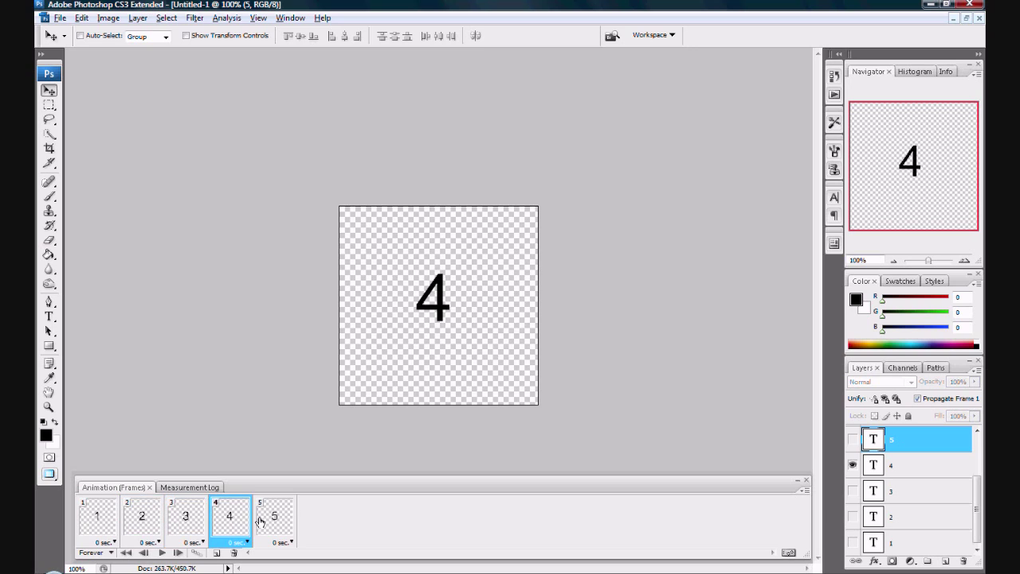
left_click(278, 523)
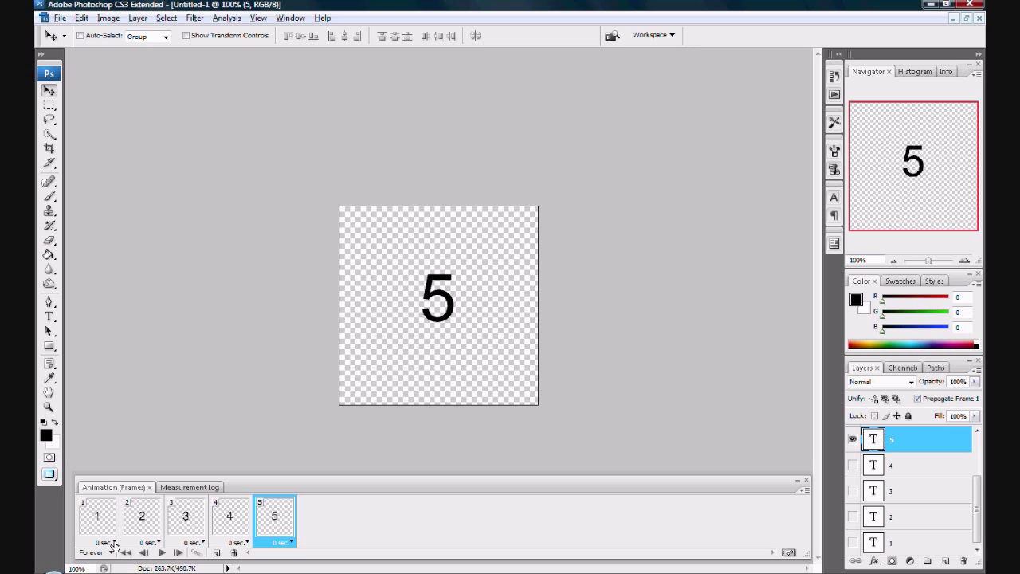
Set the delay of each of the five animation frames to 1.0 second.
left_click(115, 543)
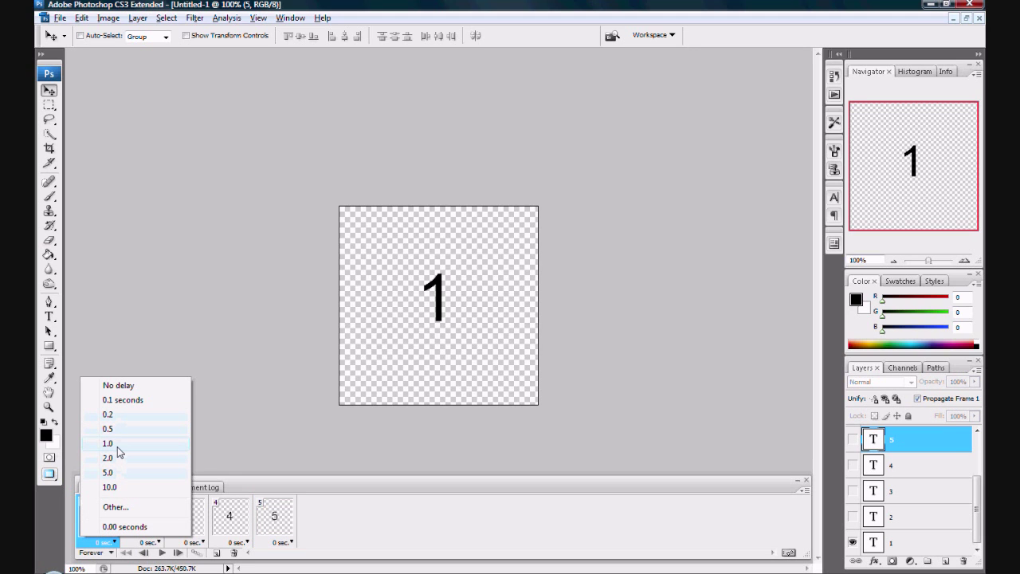
left_click(118, 443)
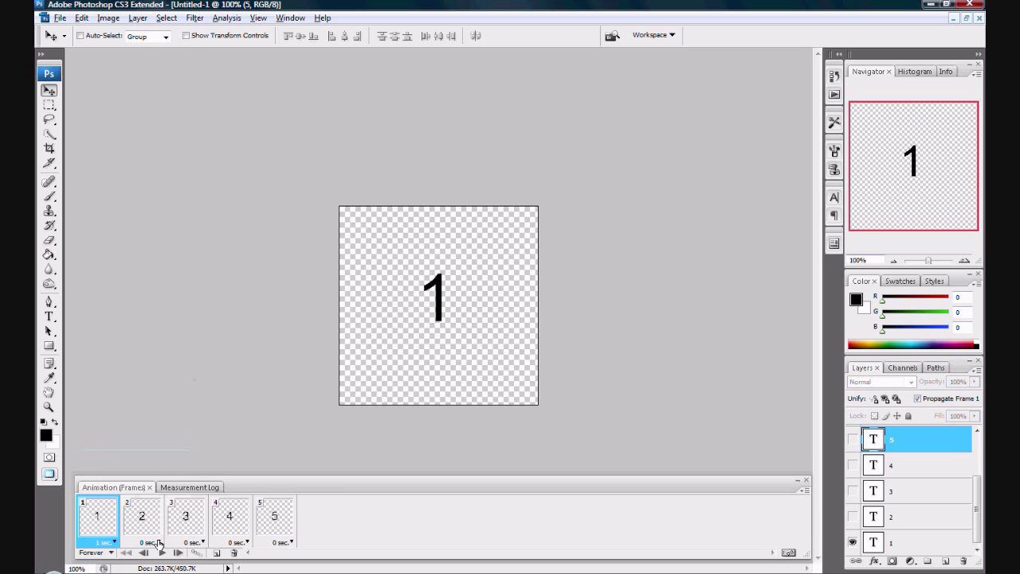
left_click(159, 541)
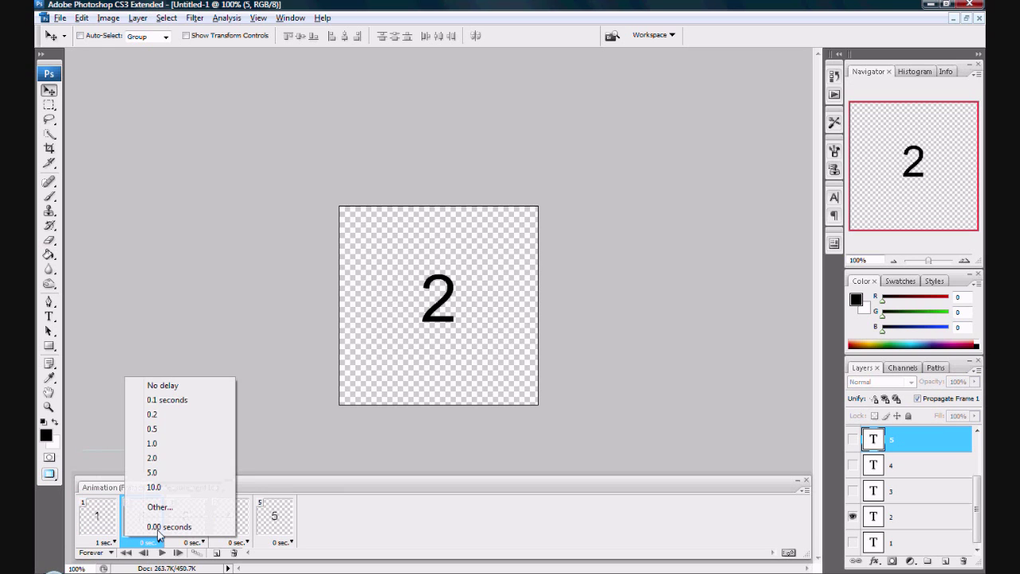
left_click(152, 443)
left_click(203, 542)
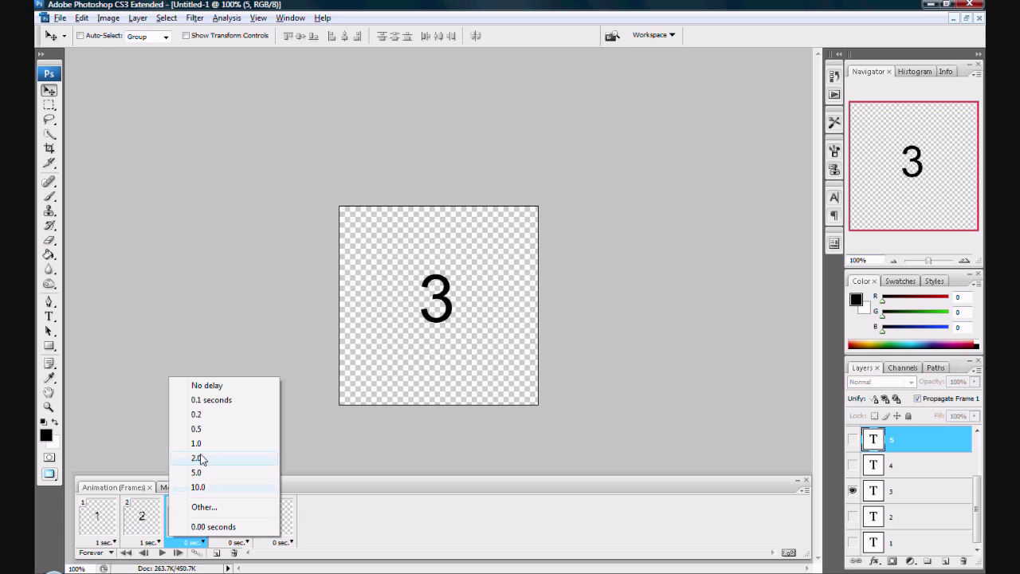
left_click(199, 444)
left_click(247, 541)
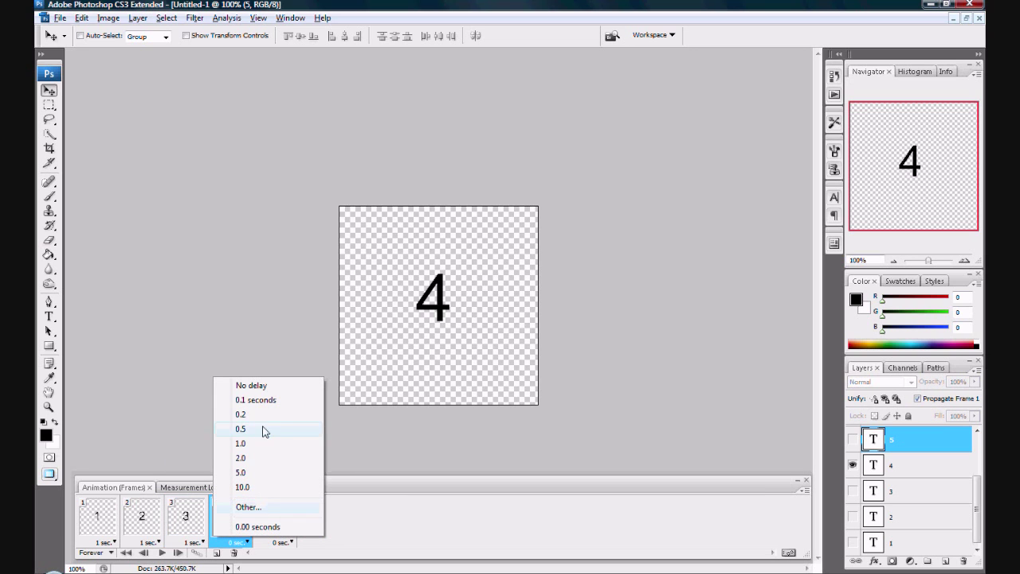
left_click(241, 443)
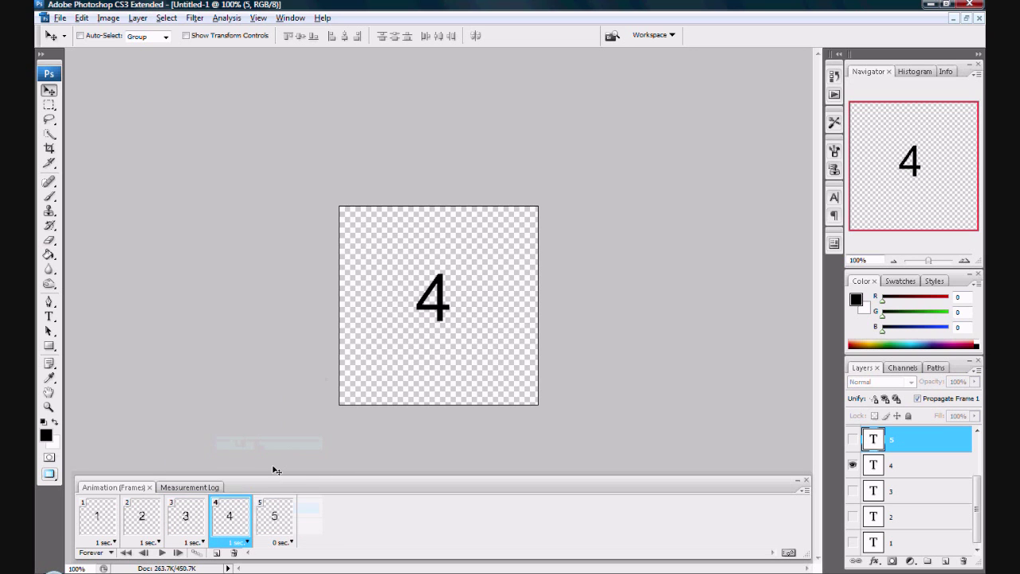
left_click(291, 542)
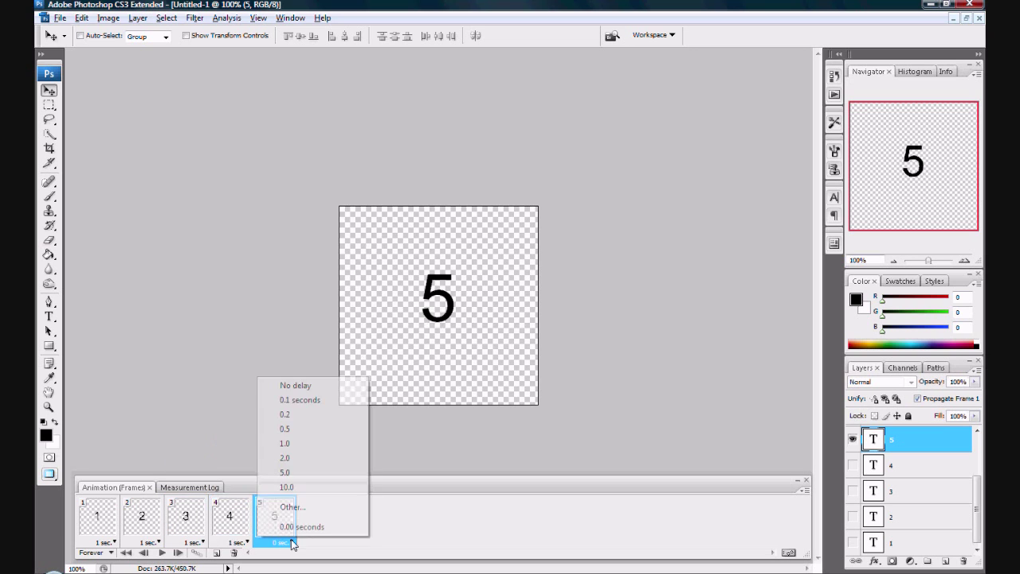
left_click(300, 443)
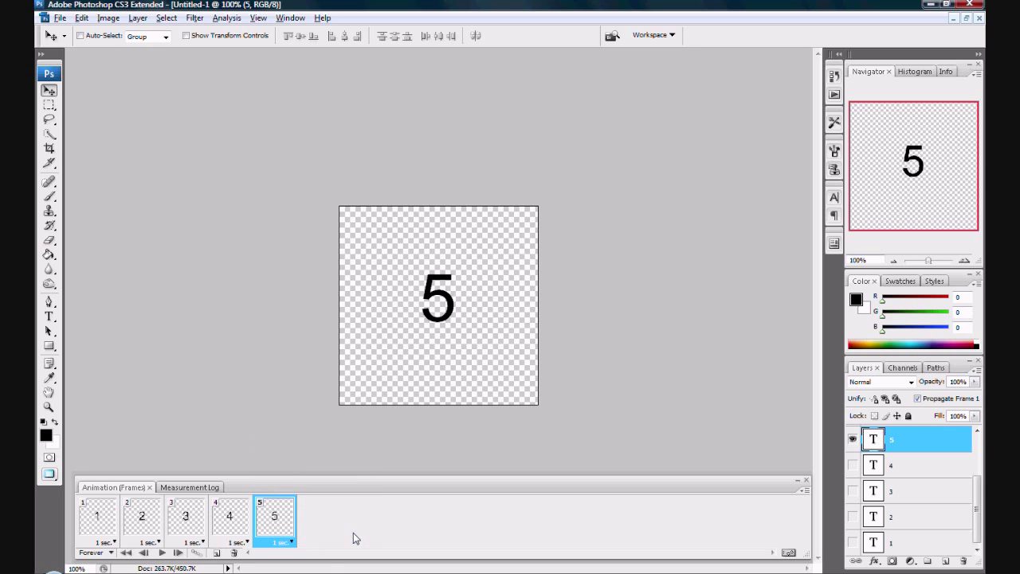
Play the looping animation to preview the count, and stop the playback.
left_click(161, 553)
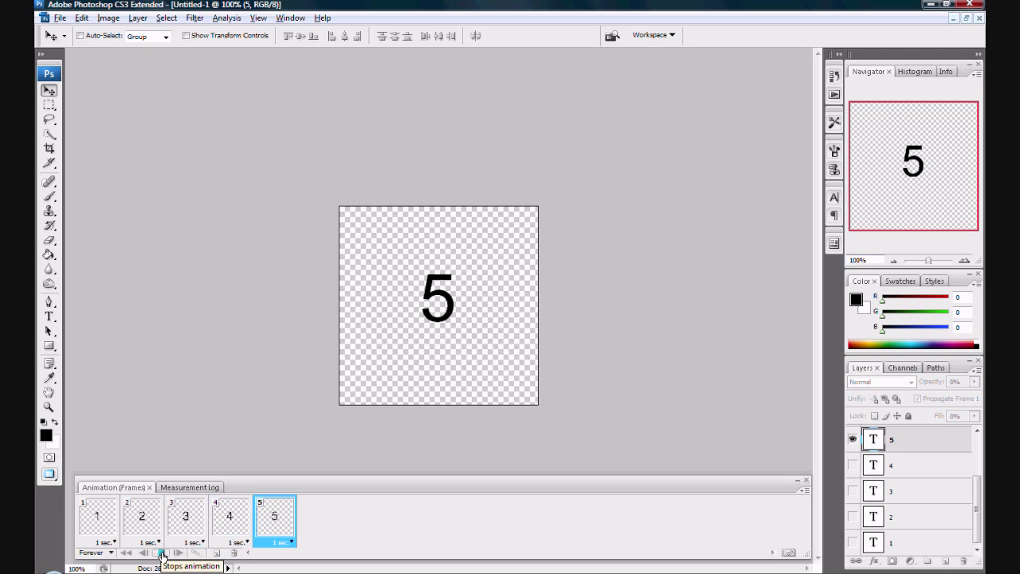
left_click(161, 553)
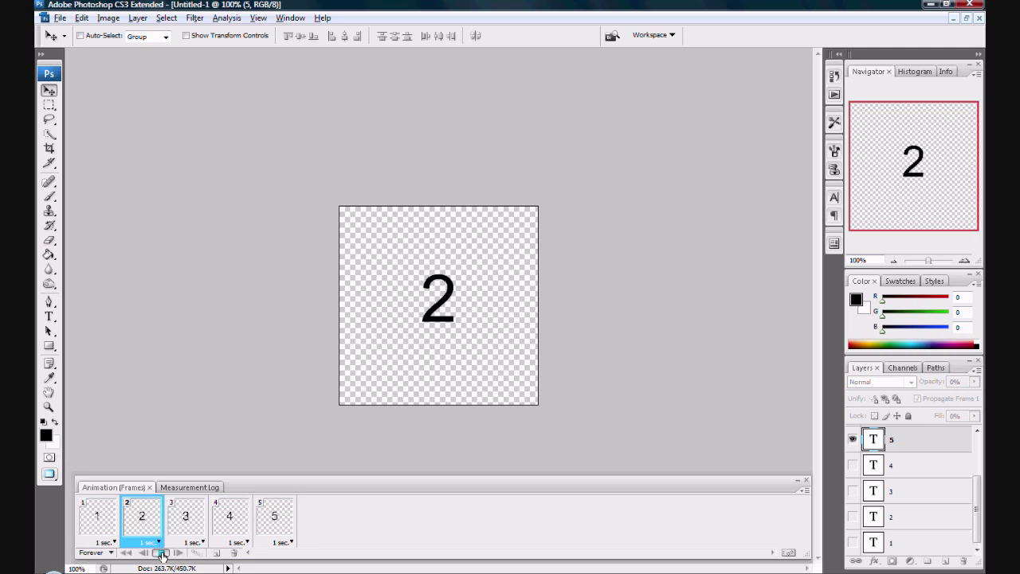